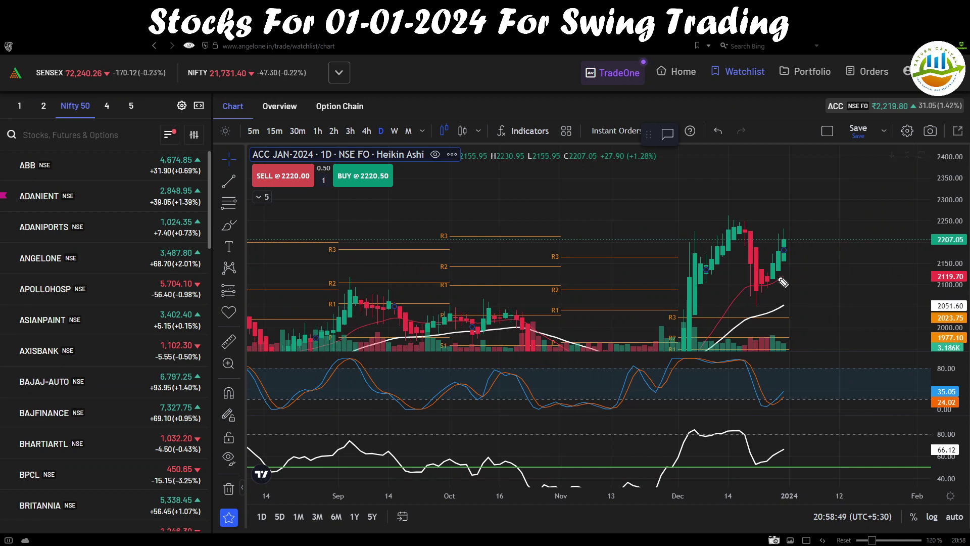
Mark the latest daily candle and the recent rise on the ACC chart with short yellow freehand strokes
{"action": "left_click_drag", "start_coordinate": [784, 244], "coordinate": [807, 237]}
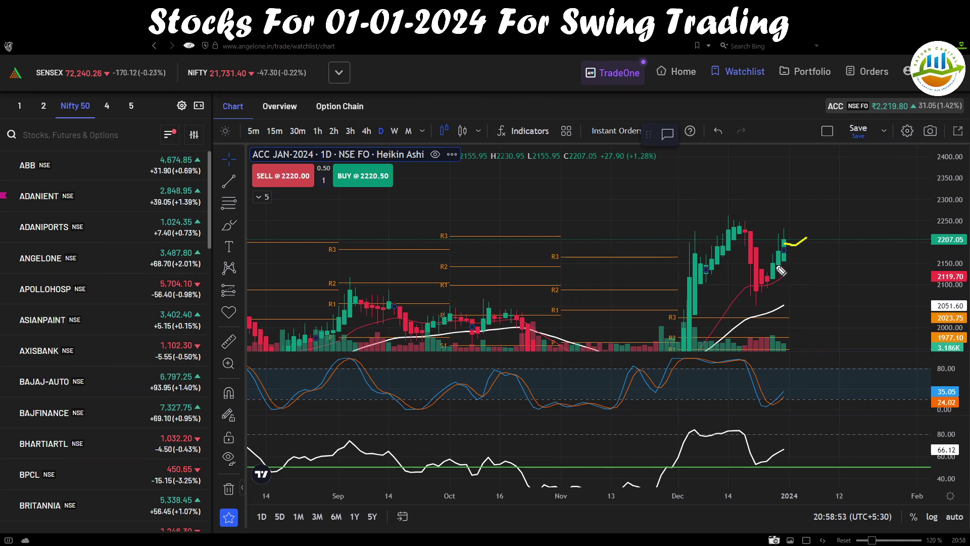
{"action": "left_click_drag", "start_coordinate": [780, 265], "coordinate": [780, 284]}
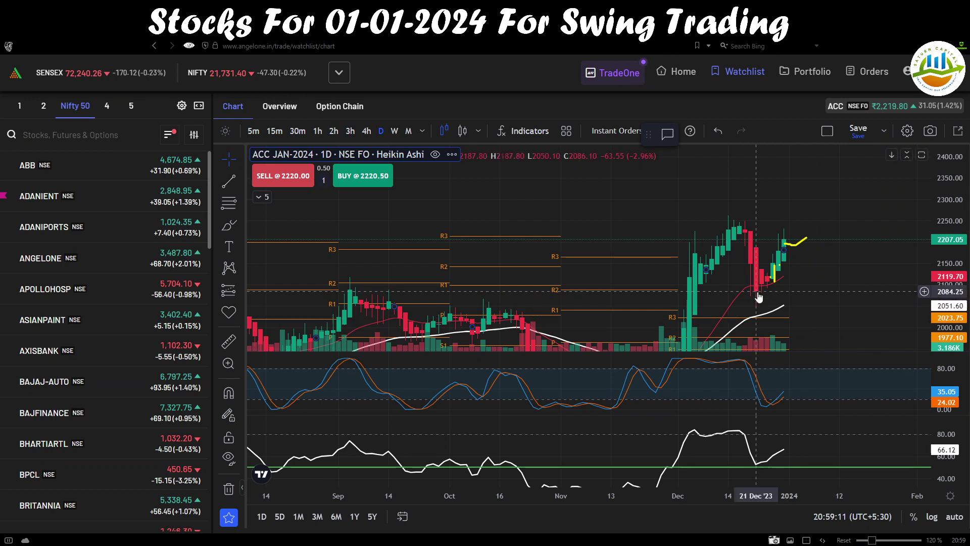
Unhide the SuperTrend 10 3 indicator on the ACC JAN-2024 daily chart
{"action": "left_click", "coordinate": [262, 198]}
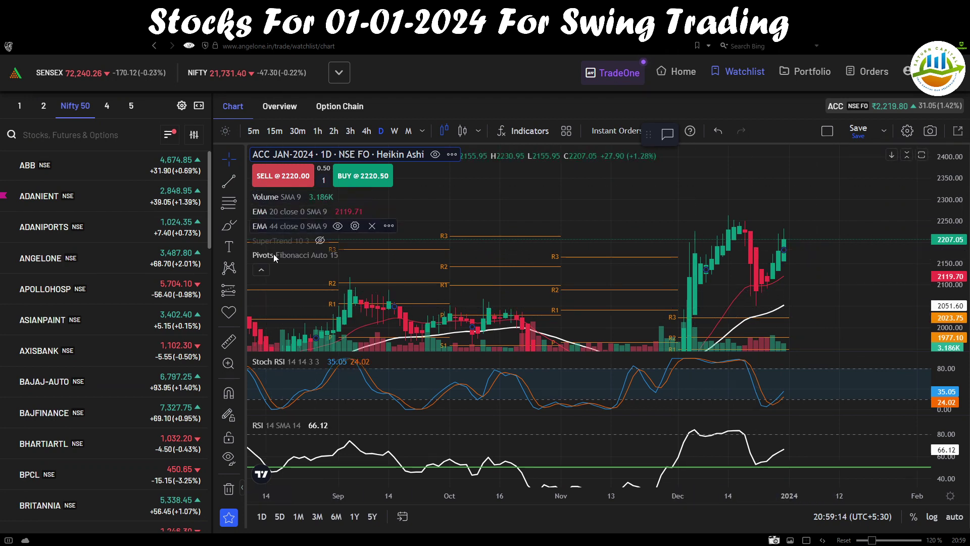
{"action": "left_click", "coordinate": [319, 241]}
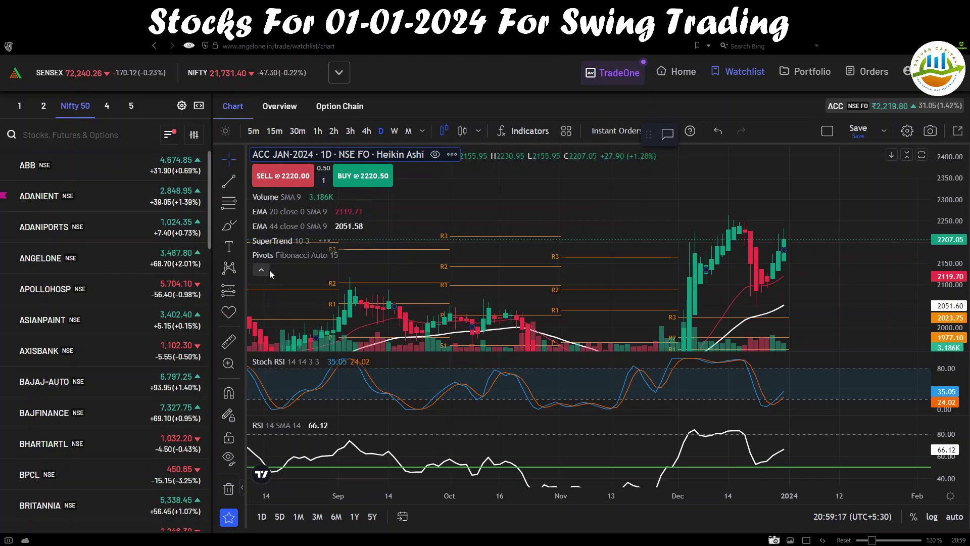
{"action": "left_click", "coordinate": [265, 272]}
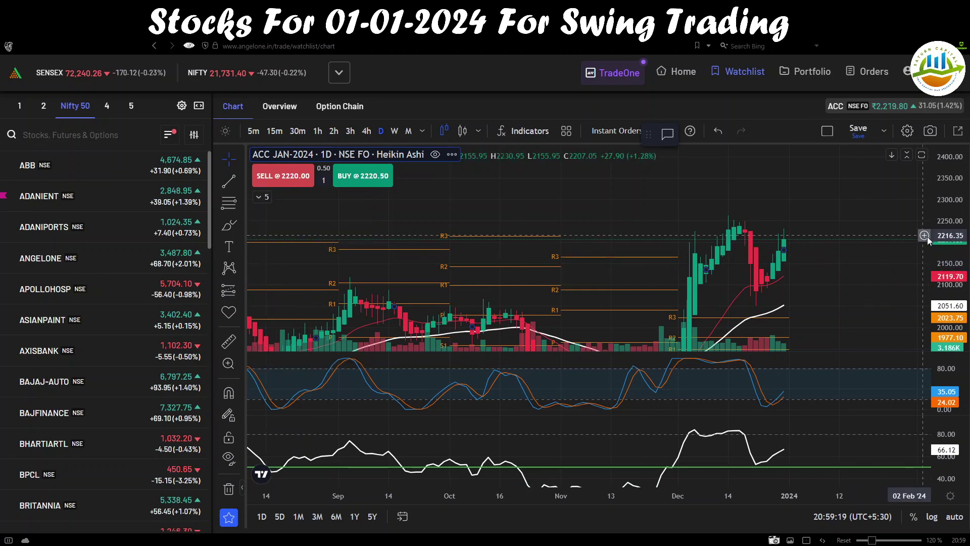
{"action": "left_click_drag", "start_coordinate": [939, 233], "coordinate": [939, 249]}
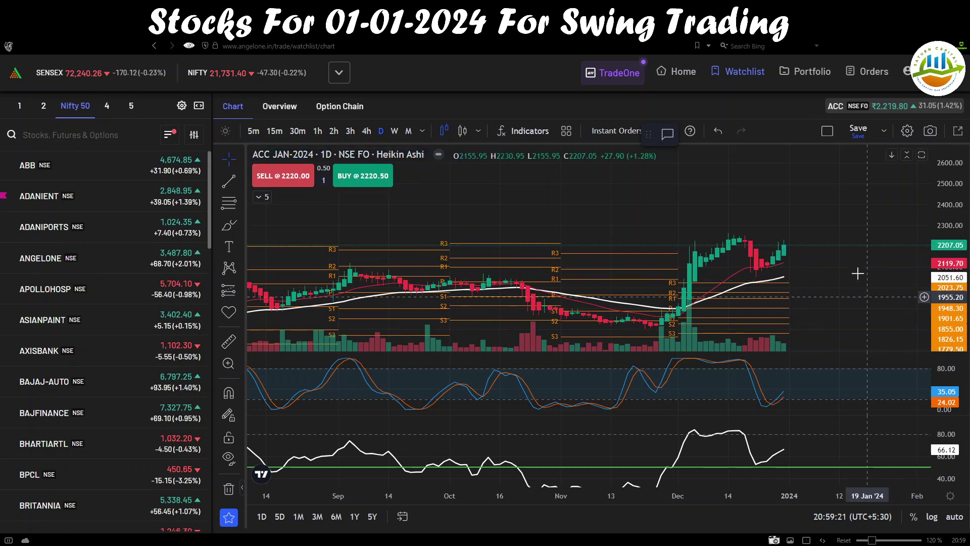
{"action": "left_click_drag", "start_coordinate": [859, 273], "coordinate": [843, 245]}
{"action": "key", "text": "alt+r"}
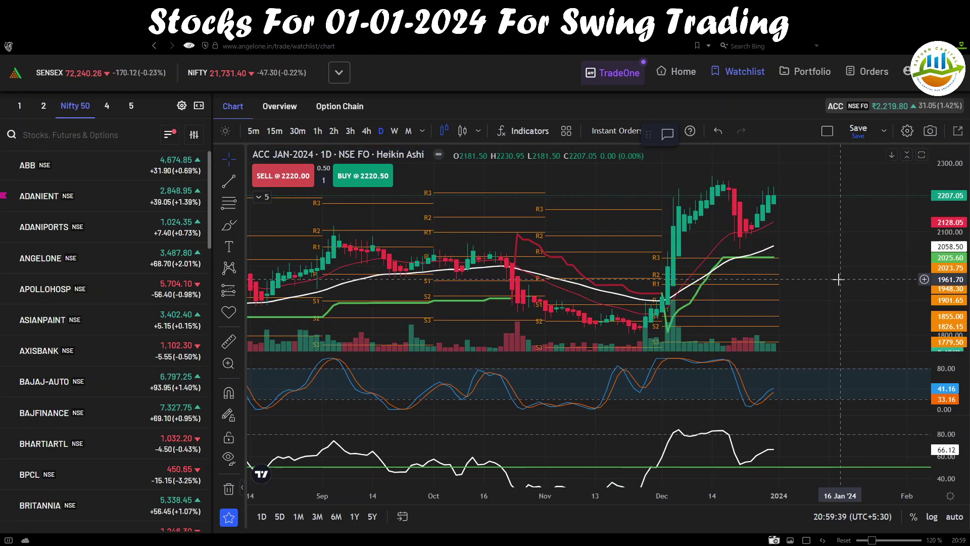
Draw a yellow freehand line extending the SuperTrend level across the ACC chart, and mark the end of the white EMA 44 line
{"action": "left_click", "coordinate": [785, 261]}
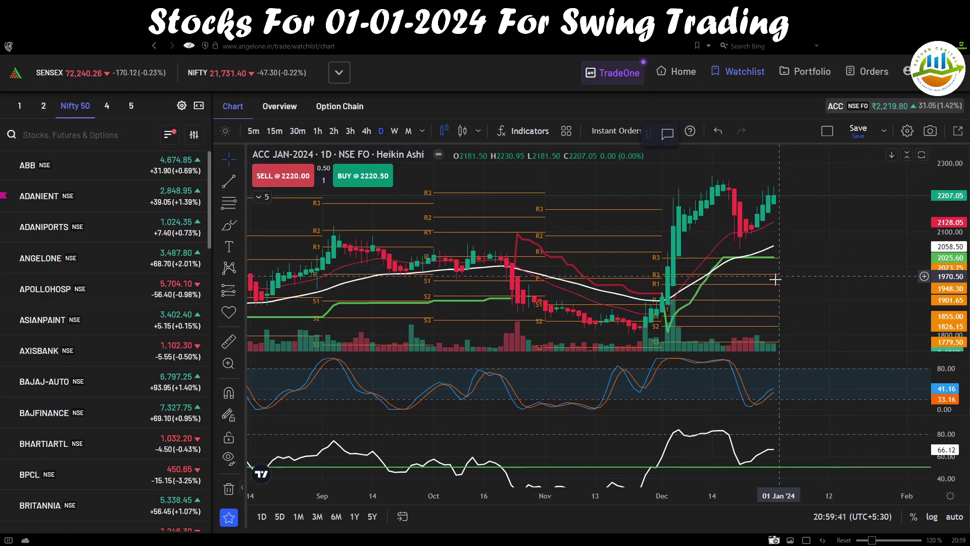
{"action": "left_click_drag", "start_coordinate": [776, 258], "coordinate": [923, 255]}
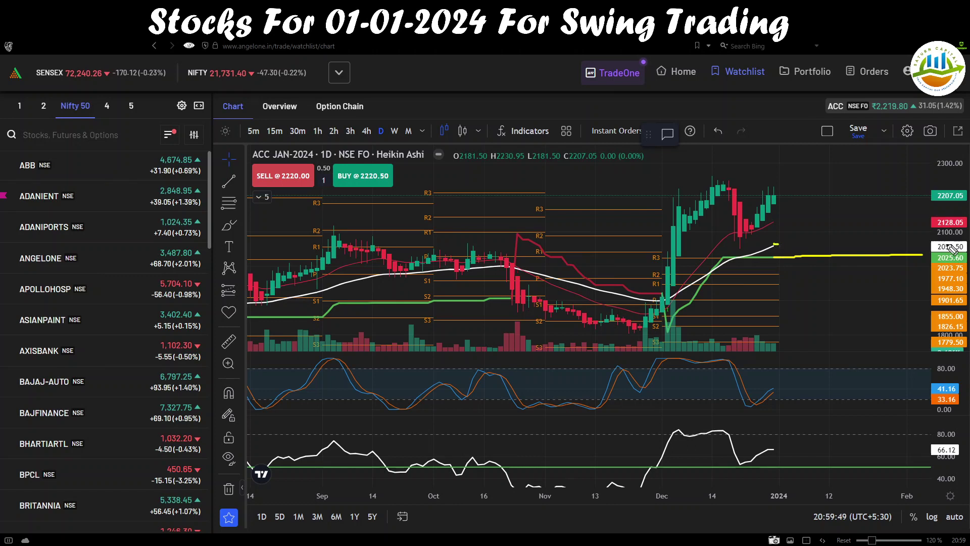
{"action": "mouse_move", "coordinate": [951, 247]}
{"action": "left_mouse_down"}
{"action": "mouse_move", "coordinate": [927, 246]}
{"action": "mouse_move", "coordinate": [951, 246]}
{"action": "left_mouse_up"}
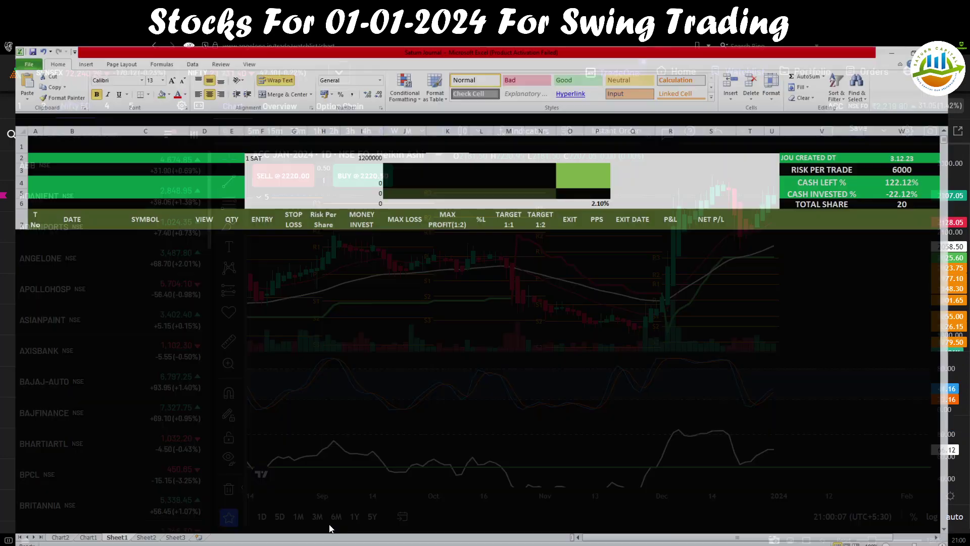
Switch to the Excel trading journal and enter ACC as the symbol and DAY as the view in row 96
{"action": "scroll", "coordinate": [193, 408], "scroll_direction": "down", "scroll_amount": 3}
{"action": "scroll", "coordinate": [193, 408], "scroll_direction": "down", "scroll_amount": 2}
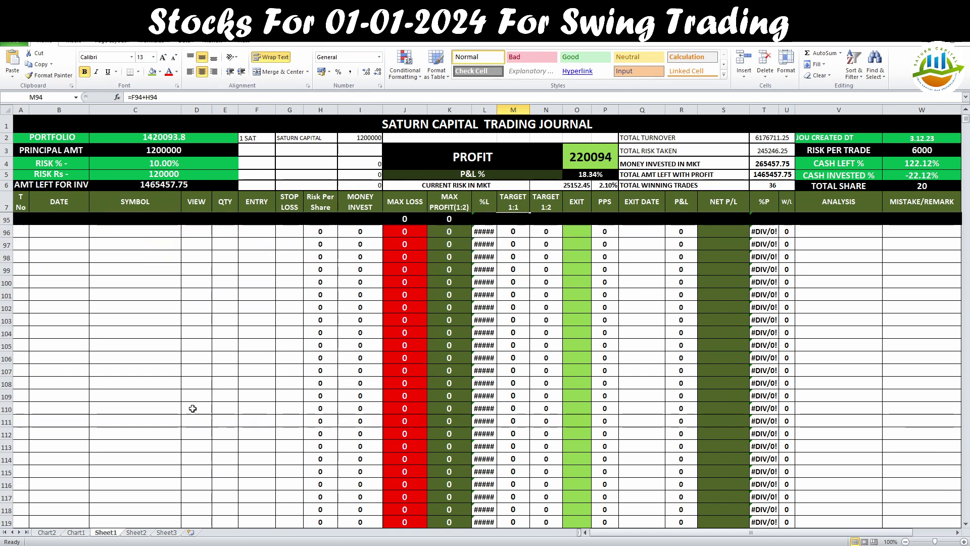
{"action": "scroll", "coordinate": [195, 407], "scroll_direction": "up", "scroll_amount": 1}
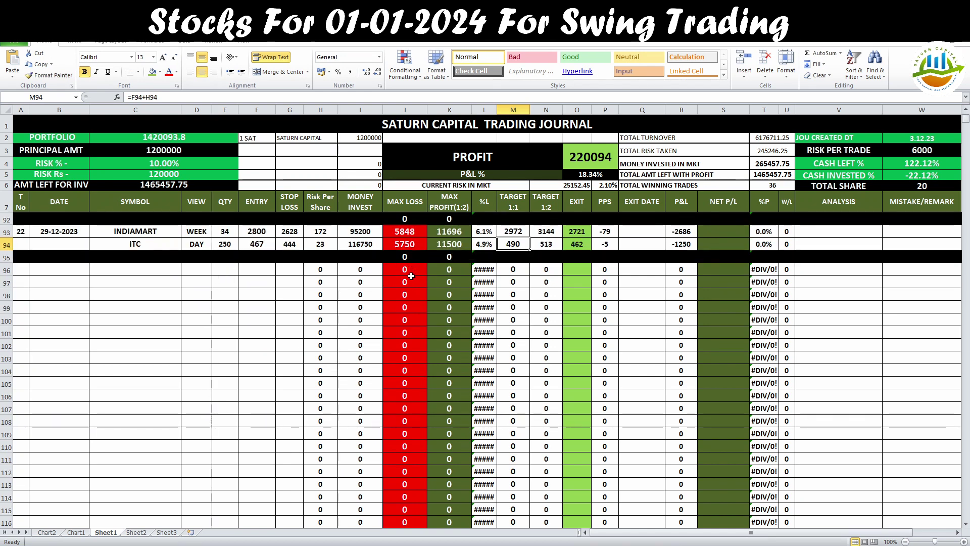
{"action": "left_click", "coordinate": [130, 271]}
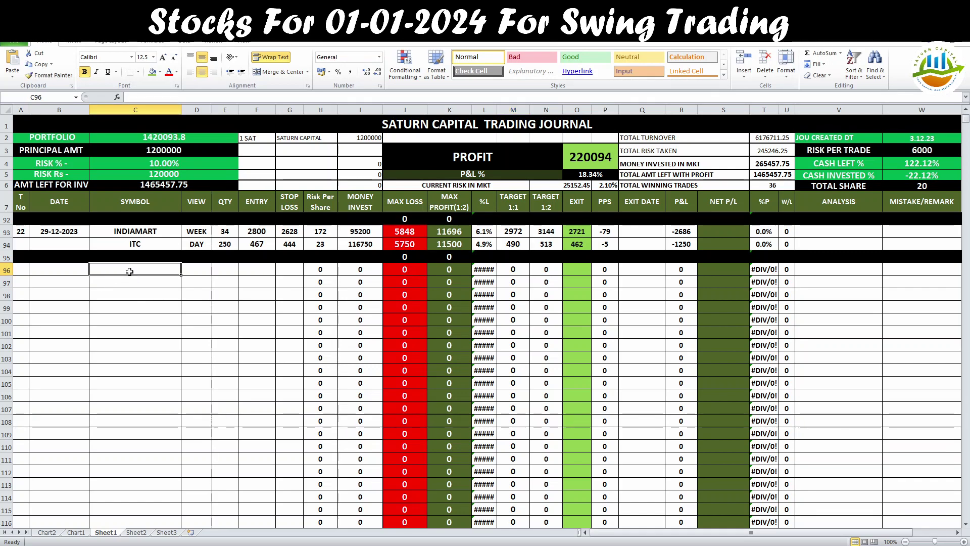
{"action": "type", "text": "a"}
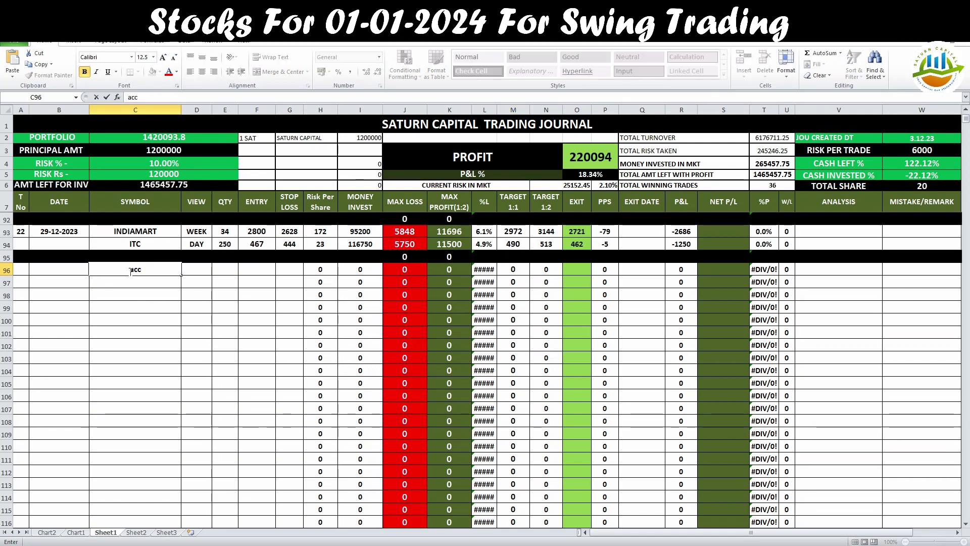
{"action": "type", "text": "cc"}
{"action": "key", "text": "BackSpace"}
{"action": "key", "text": "BackSpace"}
{"action": "key", "text": "BackSpace"}
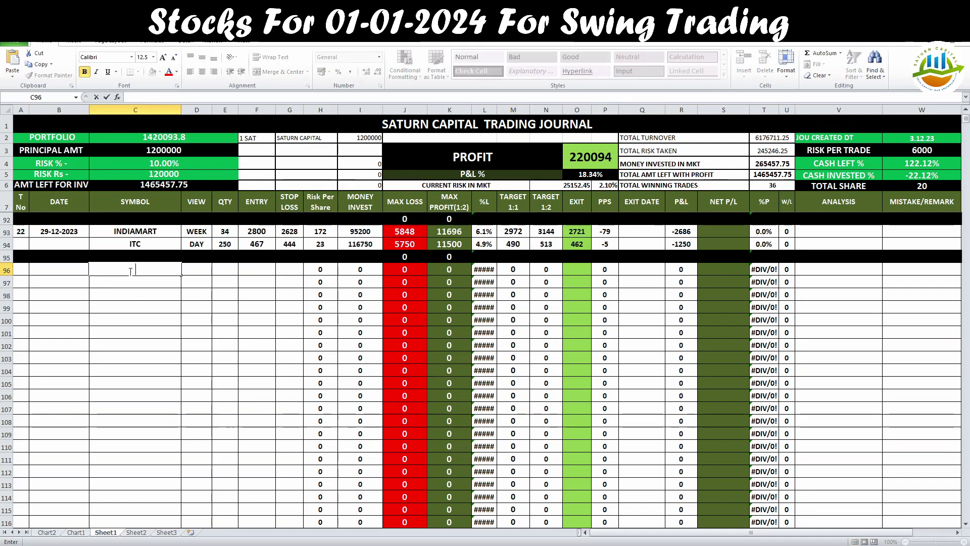
{"action": "type", "text": "ACC"}
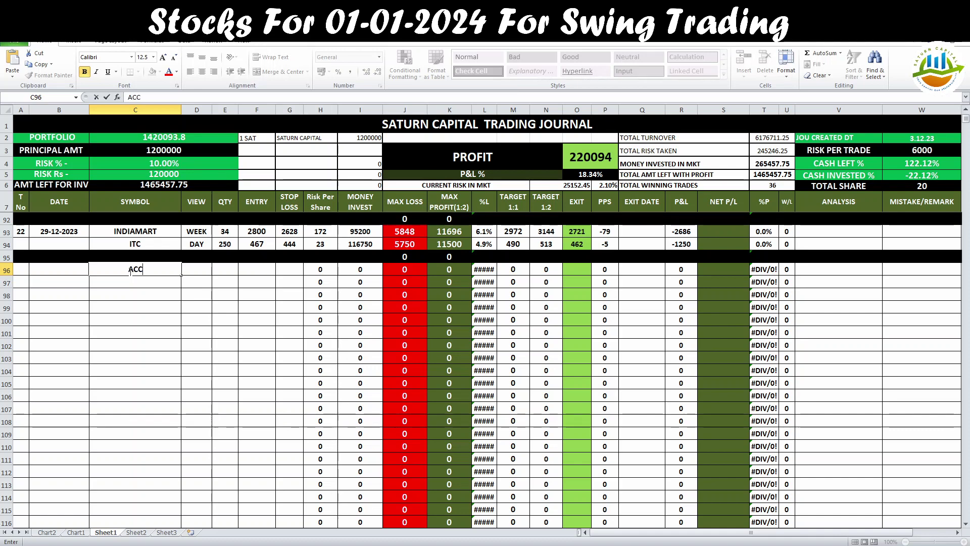
{"action": "left_click", "coordinate": [191, 268]}
{"action": "type", "text": "D"}
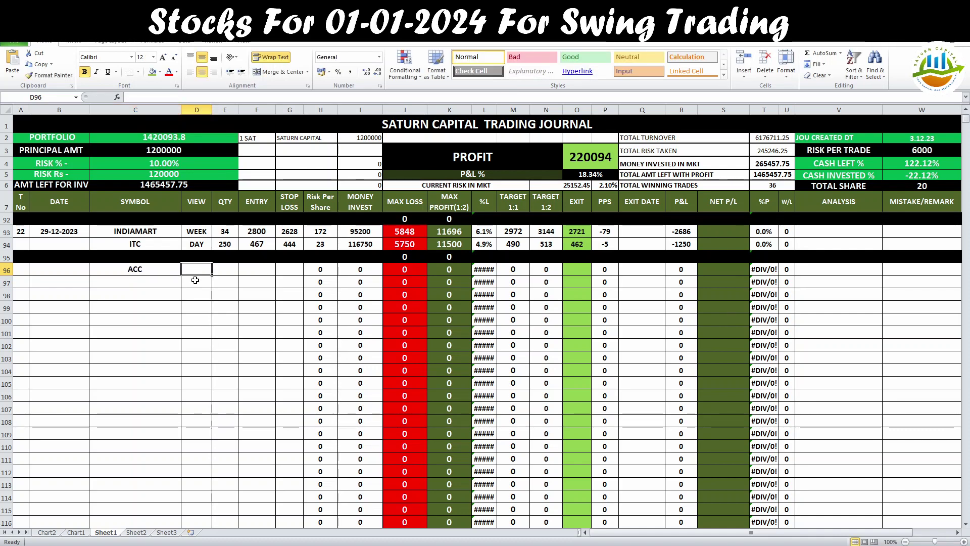
{"action": "type", "text": "AY"}
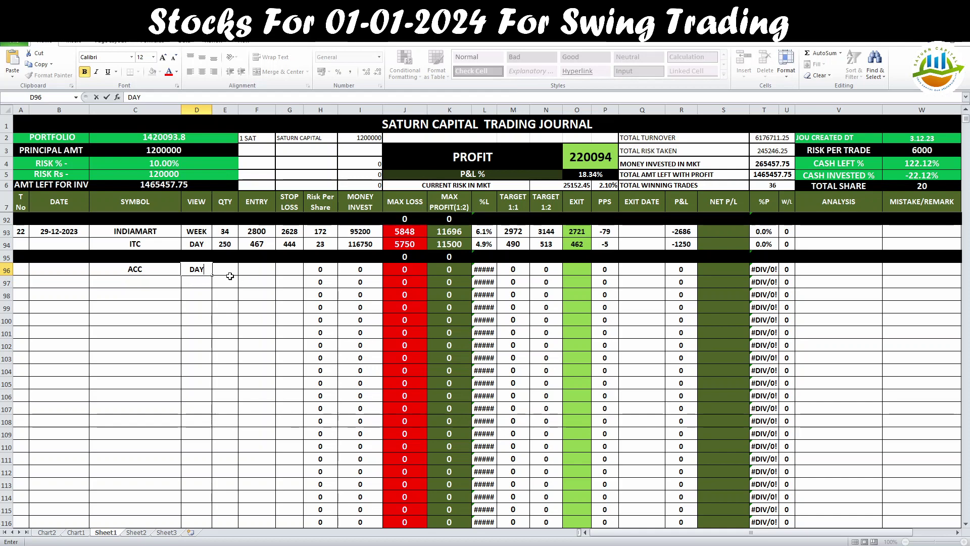
Enter 2227 as the ACC trade's entry price in F96
{"action": "left_click", "coordinate": [253, 269]}
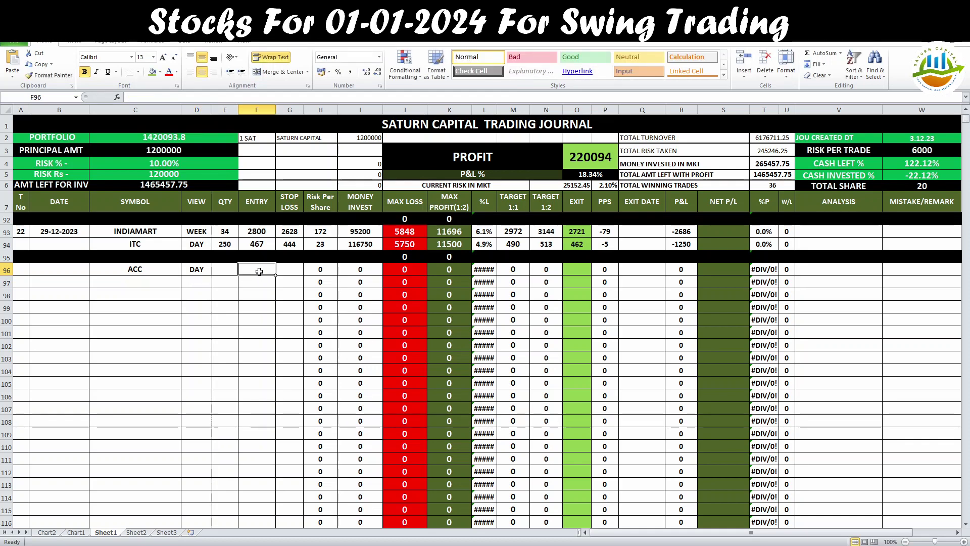
{"action": "key", "text": "alt+Tab"}
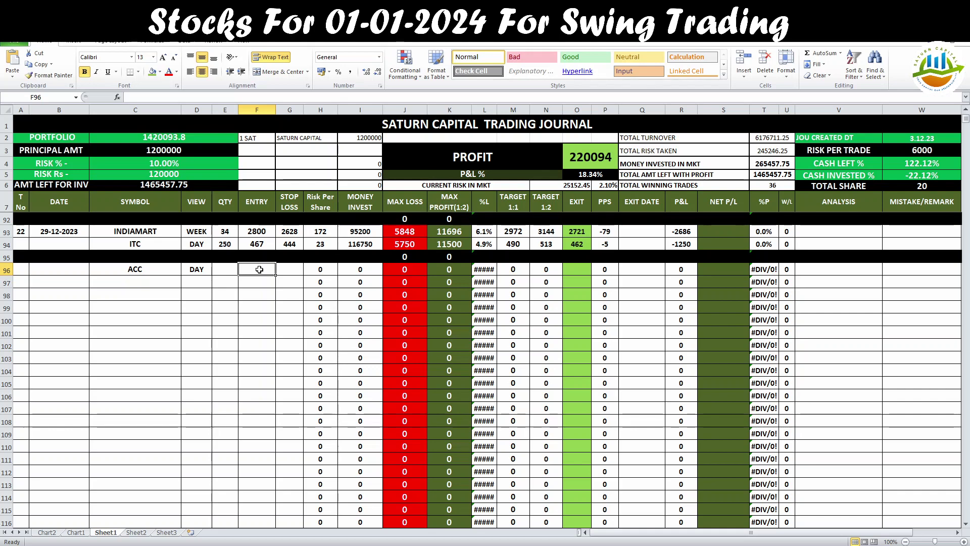
{"action": "type", "text": "22"}
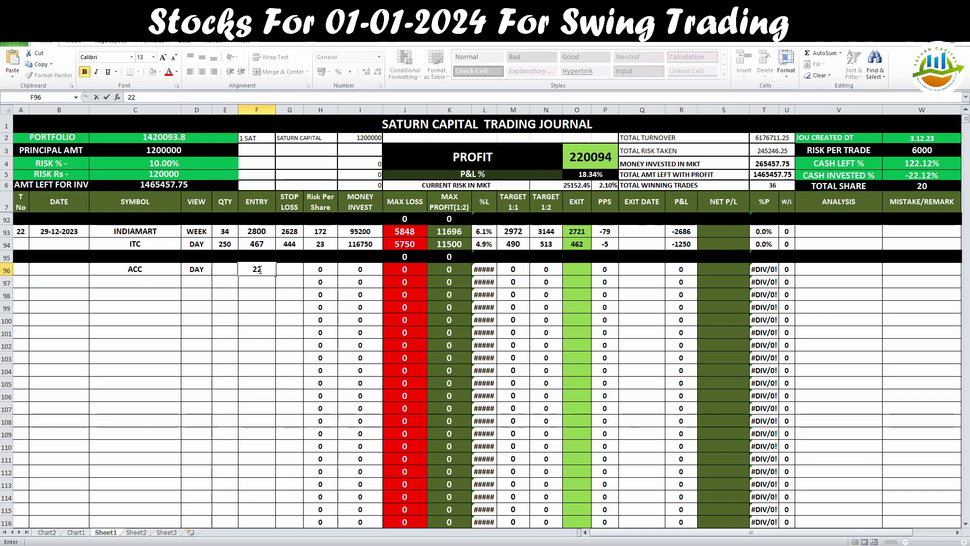
{"action": "type", "text": "27"}
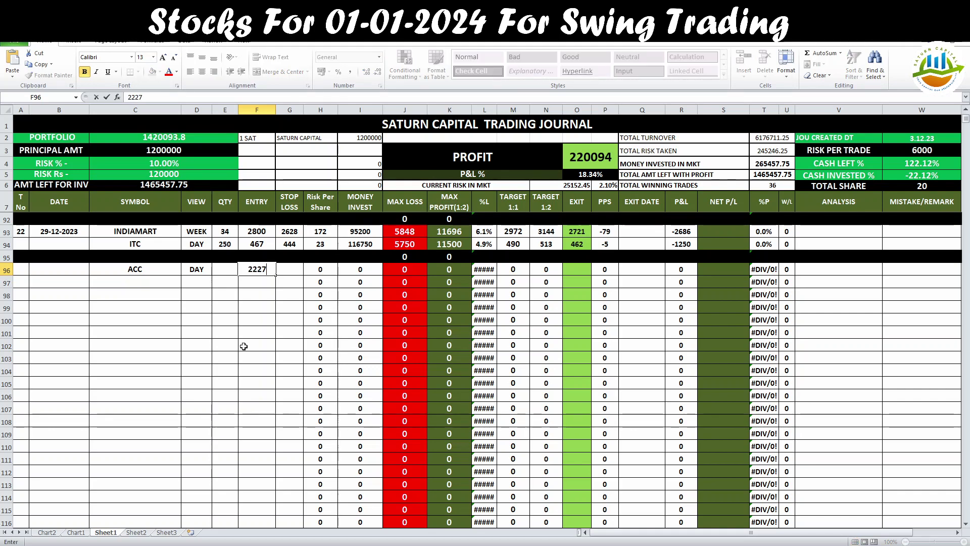
{"action": "left_click", "coordinate": [258, 319]}
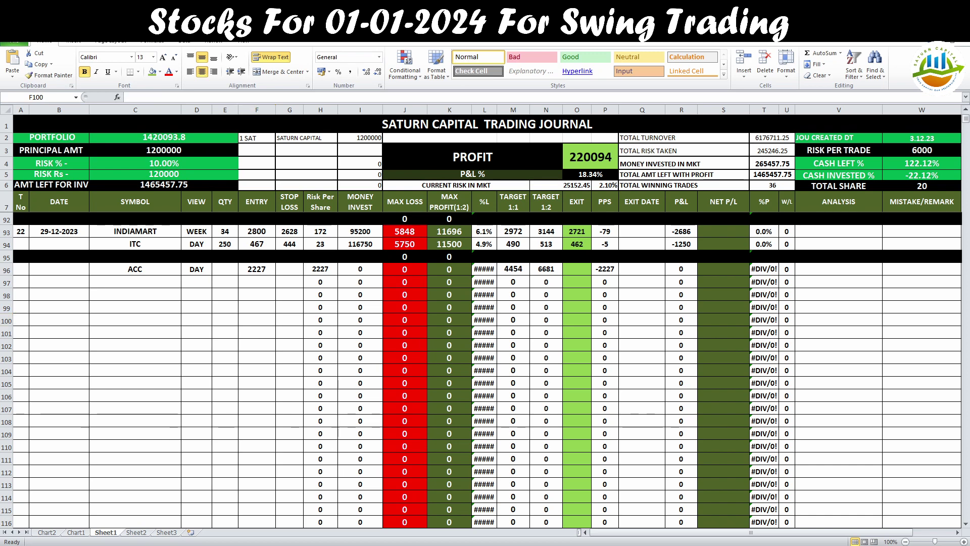
Enter 2092 as the ACC trade's stop loss in G96 and mark its risk per share
{"action": "key", "text": "alt+Tab"}
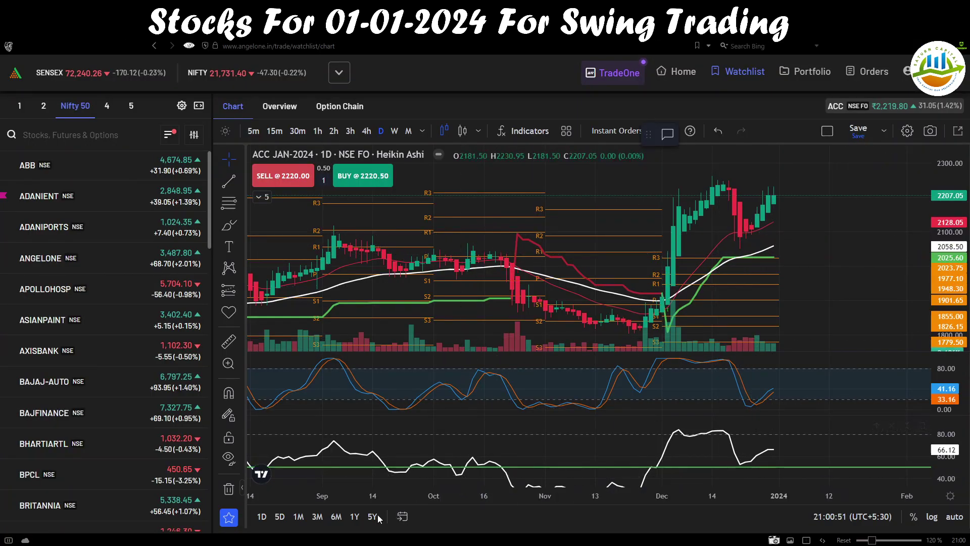
{"action": "key", "text": "alt+Tab"}
{"action": "left_click", "coordinate": [290, 269]}
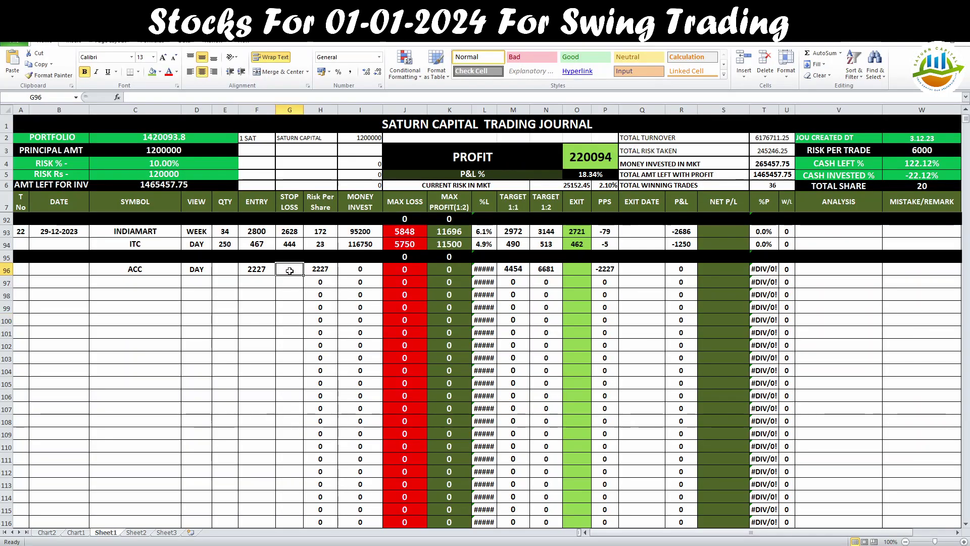
{"action": "type", "text": "2092"}
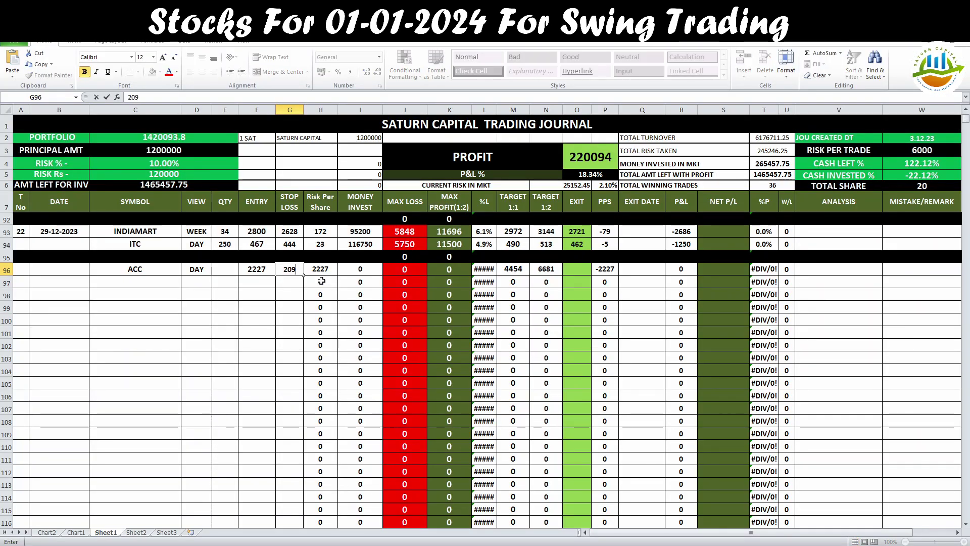
{"action": "left_click", "coordinate": [291, 306]}
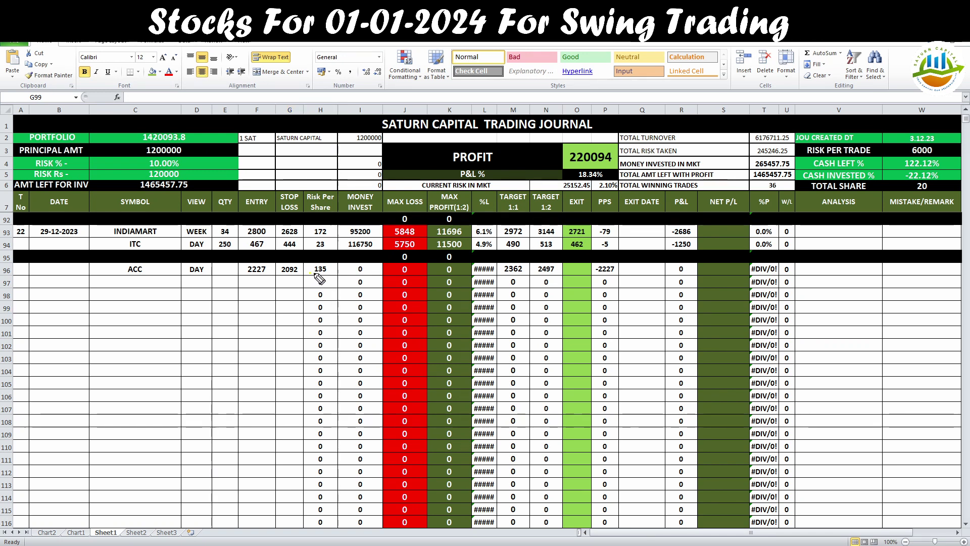
{"action": "mouse_move", "coordinate": [309, 273]}
{"action": "left_mouse_down"}
{"action": "mouse_move", "coordinate": [332, 273]}
{"action": "mouse_move", "coordinate": [312, 266]}
{"action": "mouse_move", "coordinate": [314, 274]}
{"action": "left_mouse_up"}
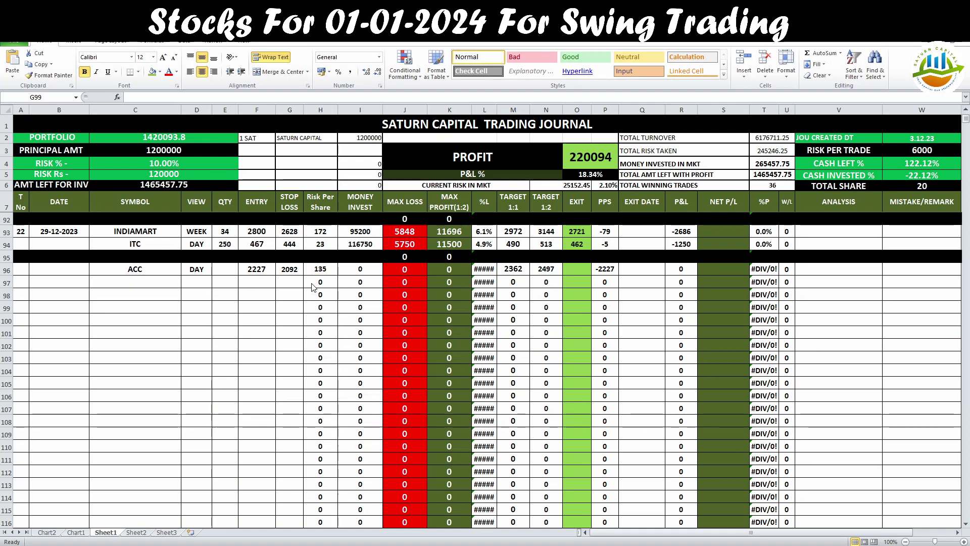
Set the ACC trade's quantity to 3 in E96
{"action": "left_click", "coordinate": [225, 270]}
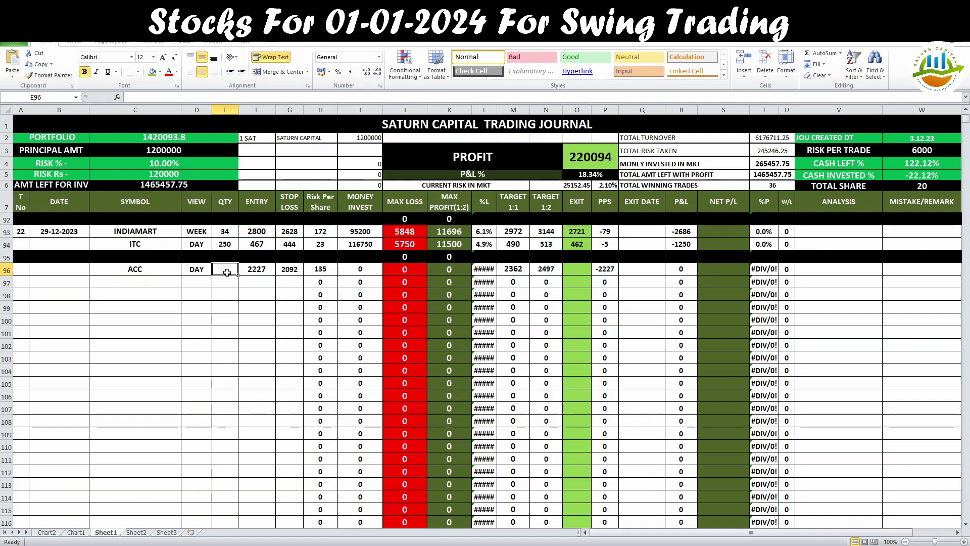
{"action": "type", "text": "3"}
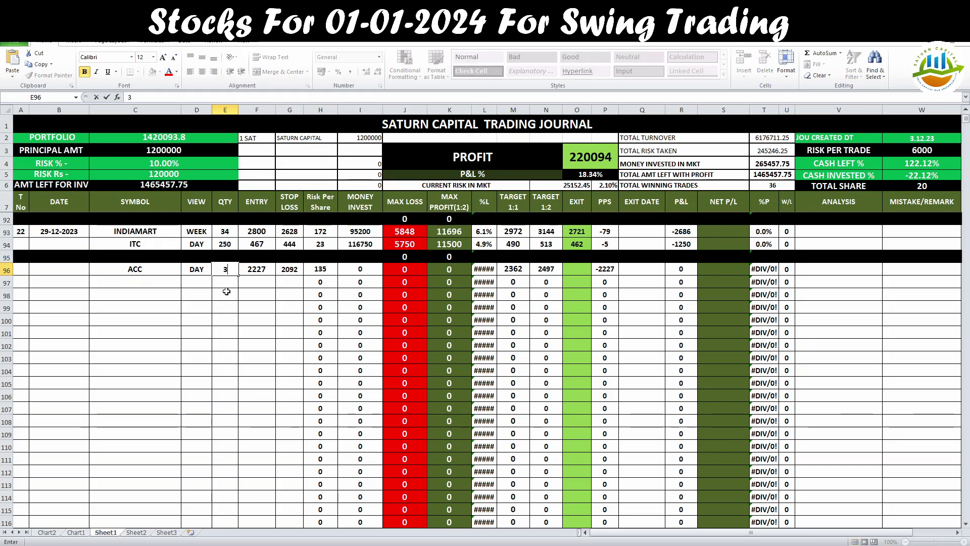
{"action": "left_click", "coordinate": [225, 307]}
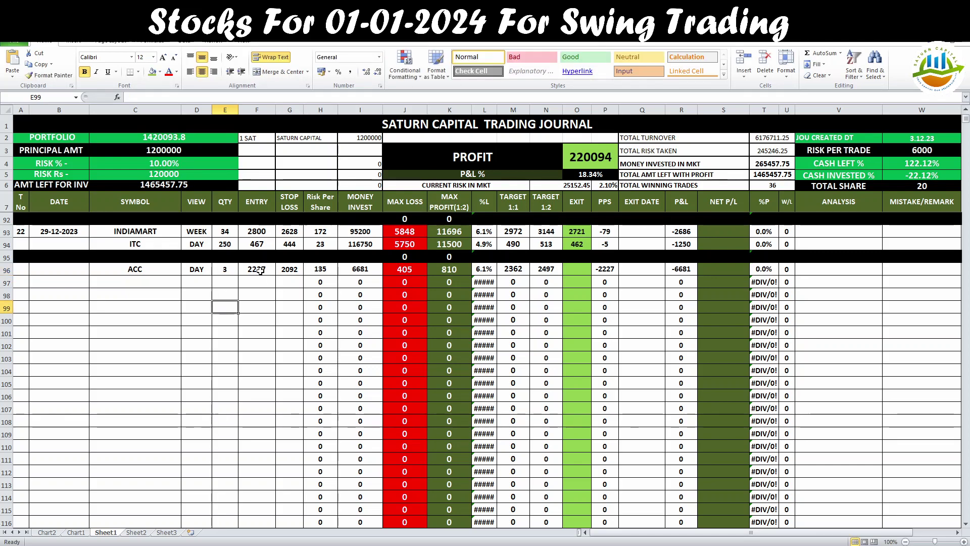
Try a quantity of 4 for the ACC trade in E96, and restore it to 3
{"action": "left_click", "coordinate": [228, 273]}
{"action": "type", "text": "4"}
{"action": "left_click", "coordinate": [234, 304]}
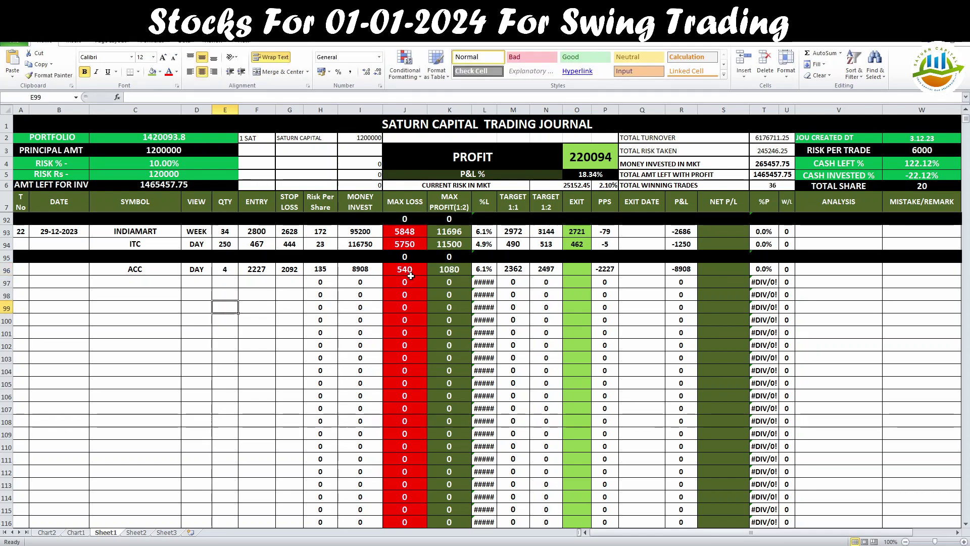
{"action": "left_click", "coordinate": [226, 271]}
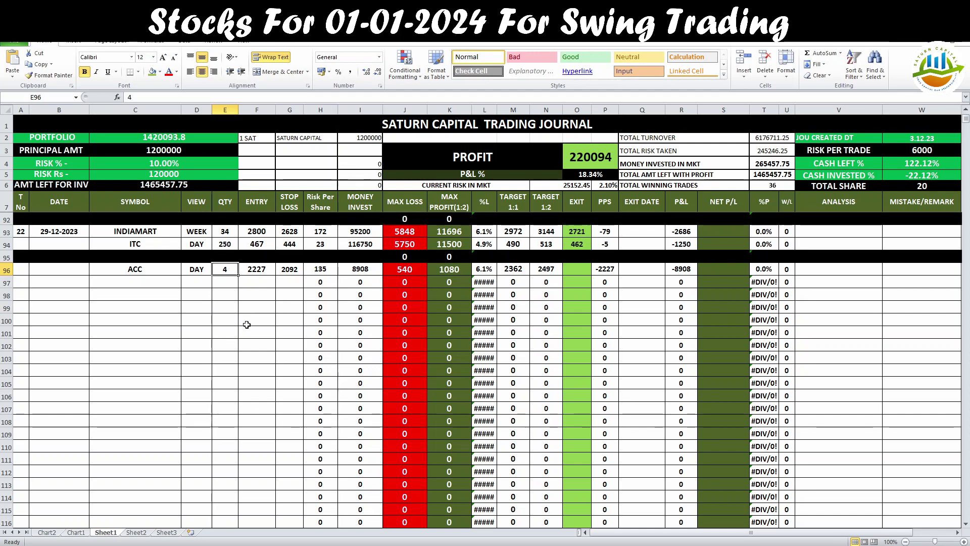
{"action": "type", "text": "3"}
{"action": "left_click", "coordinate": [244, 313]}
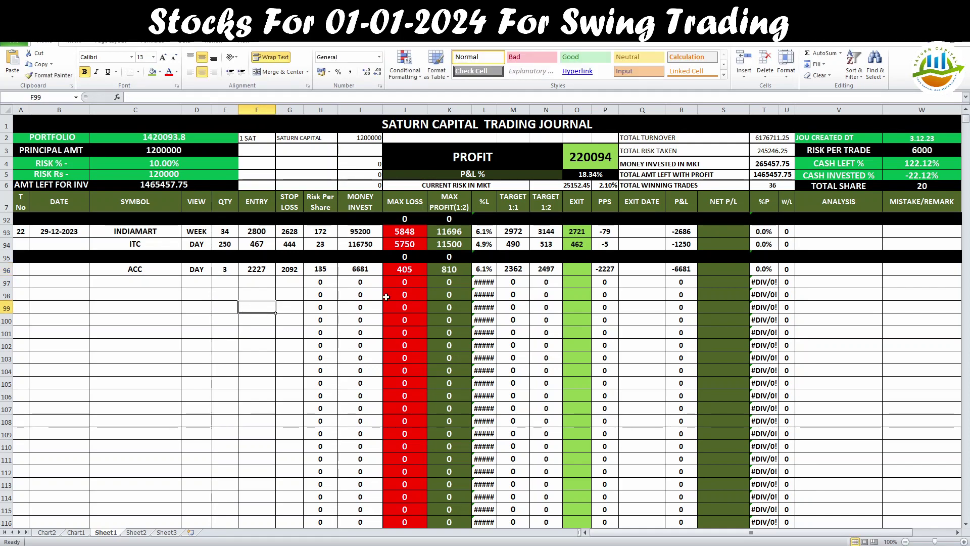
{"action": "left_click", "coordinate": [400, 270]}
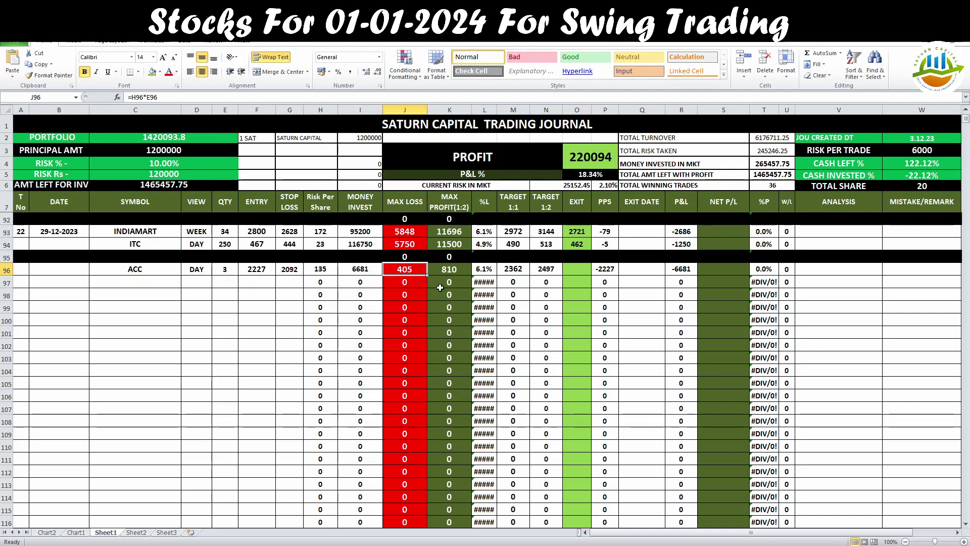
Review the ACC trade's max loss, max profit and both target prices in row 96, and check the journal's risk per trade
{"action": "left_click", "coordinate": [449, 270]}
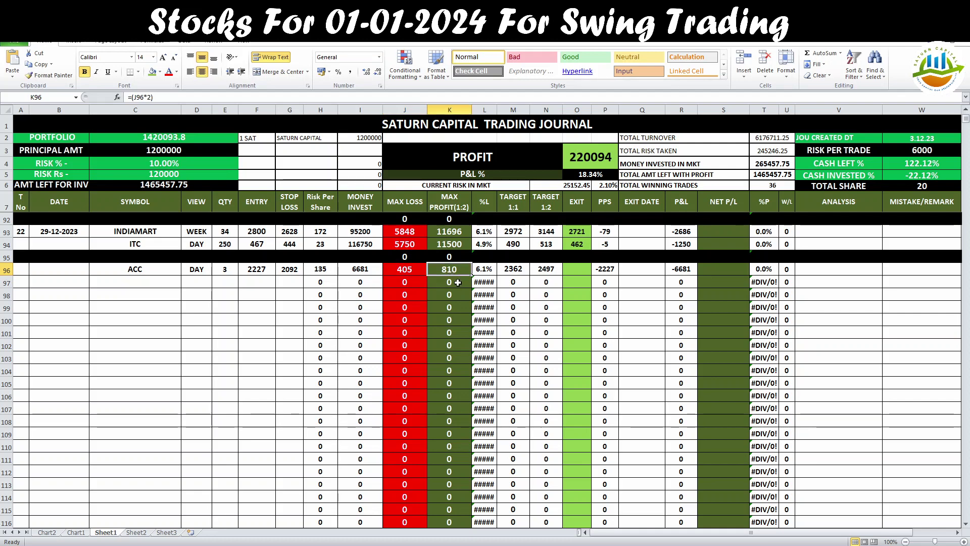
{"action": "left_click", "coordinate": [513, 273]}
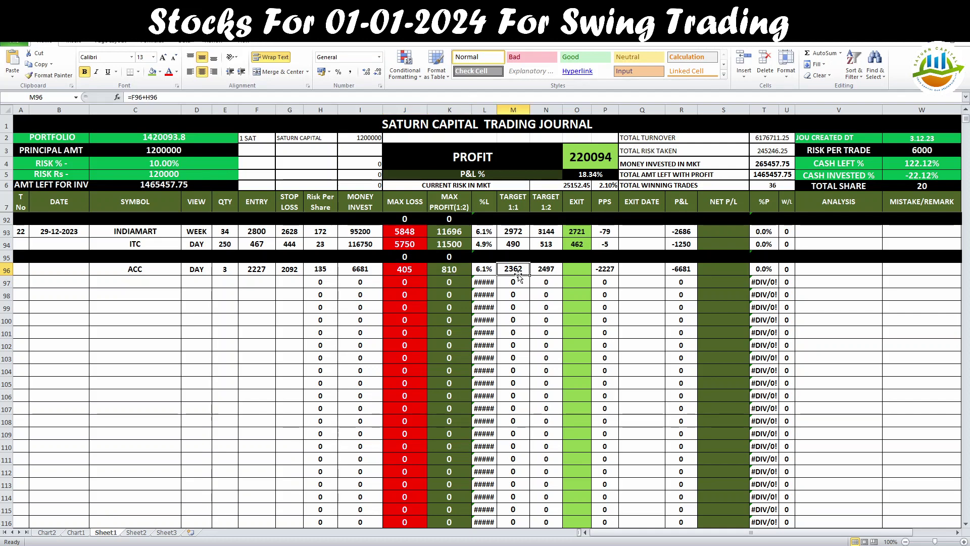
{"action": "left_click", "coordinate": [408, 271]}
{"action": "left_click", "coordinate": [546, 271]}
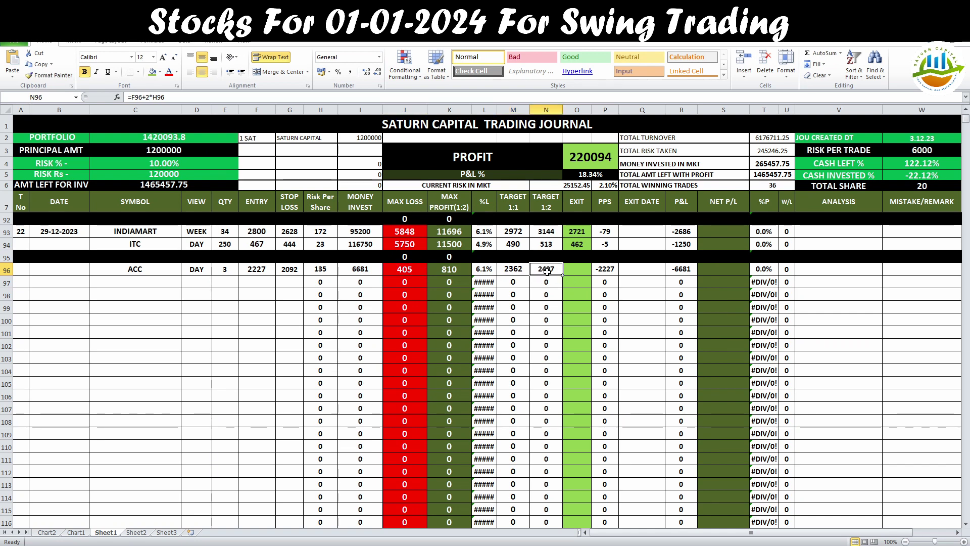
{"action": "left_click", "coordinate": [462, 273]}
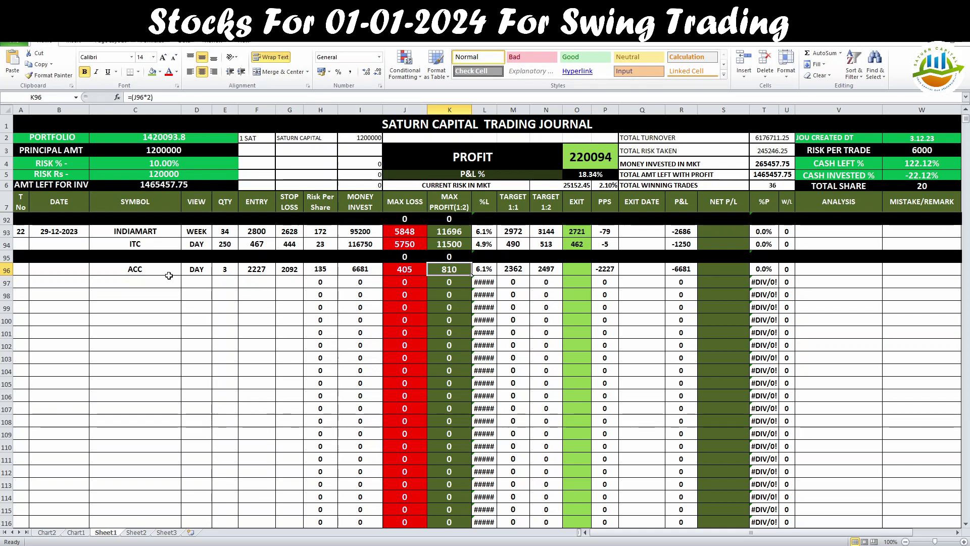
{"action": "left_click", "coordinate": [927, 152]}
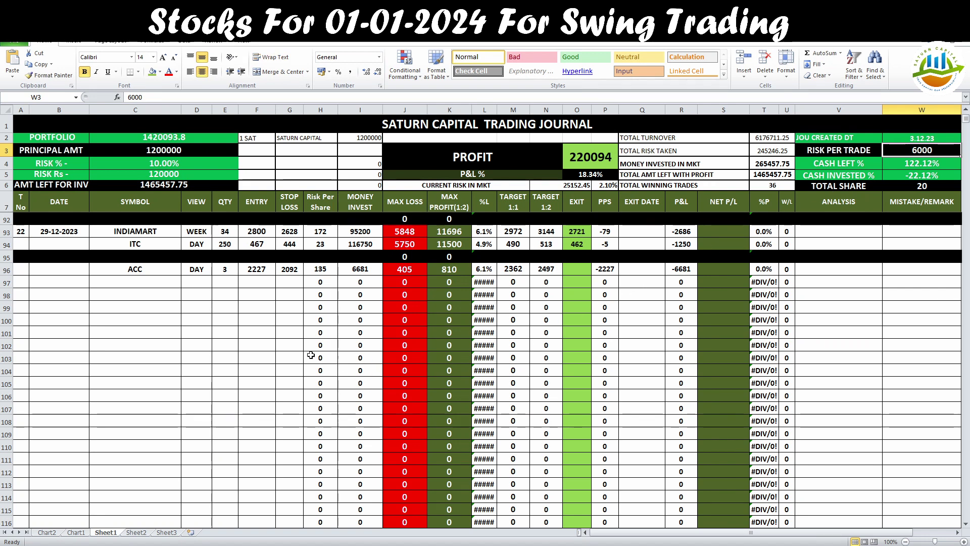
Set the ACC trade's quantity to 40 in E96 and check its recalculated max loss and max profit
{"action": "left_click", "coordinate": [225, 271]}
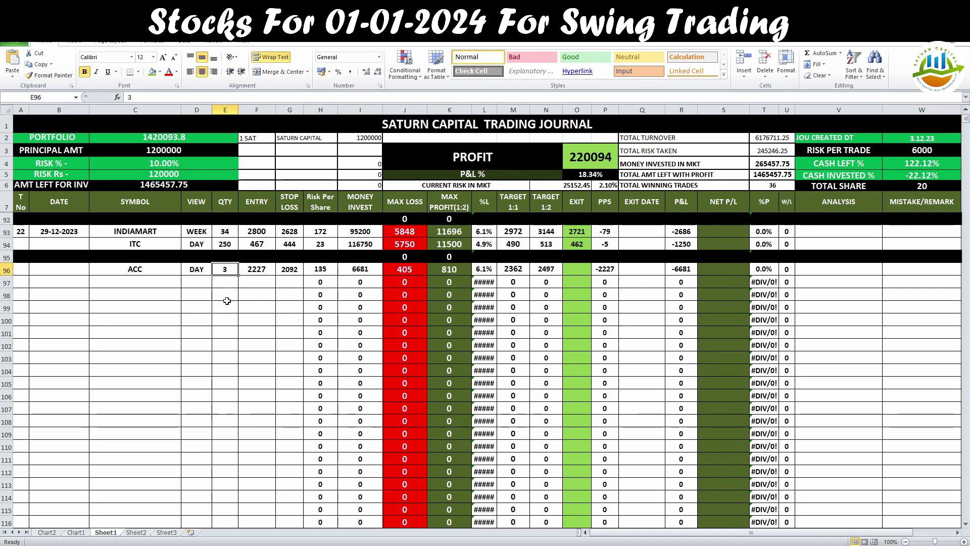
{"action": "type", "text": "40"}
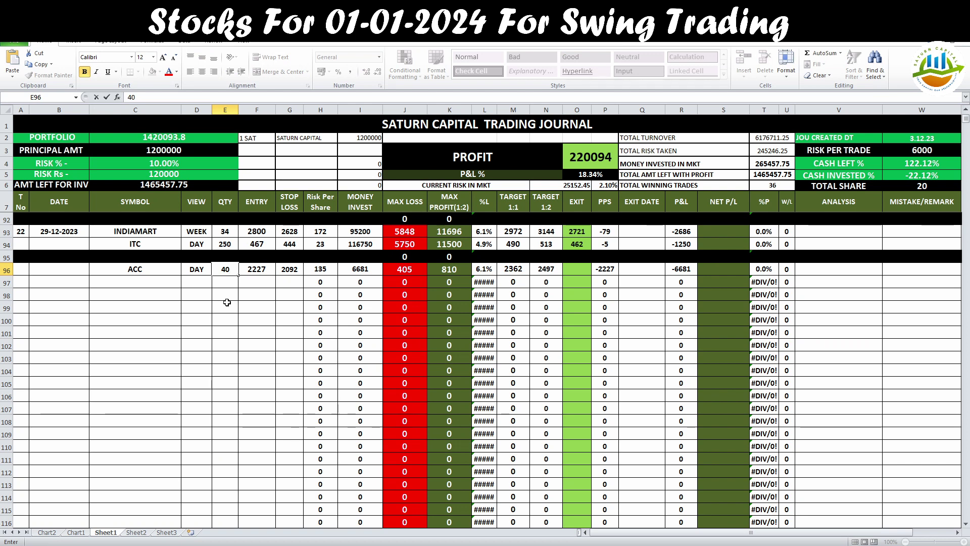
{"action": "left_click", "coordinate": [227, 302]}
{"action": "left_click", "coordinate": [412, 272]}
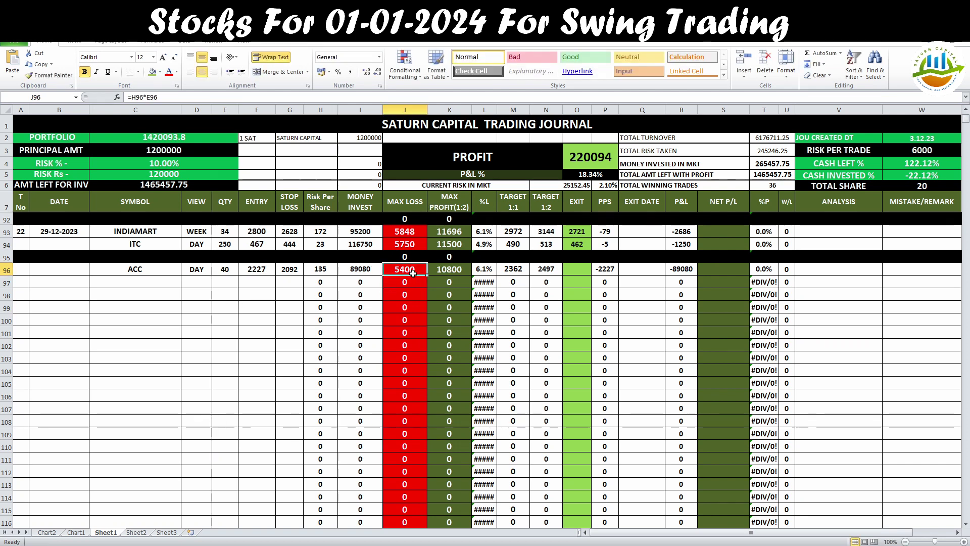
{"action": "left_click", "coordinate": [457, 274]}
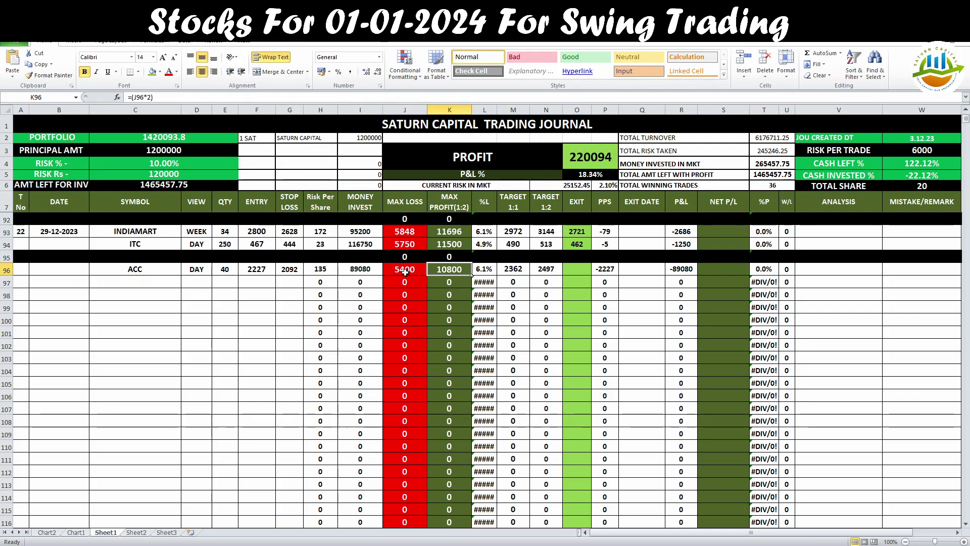
Enter 01-01-2024 as the ACC trade's date in B96, and review the trade's max loss, risk per share and quantity
{"action": "left_click", "coordinate": [55, 268]}
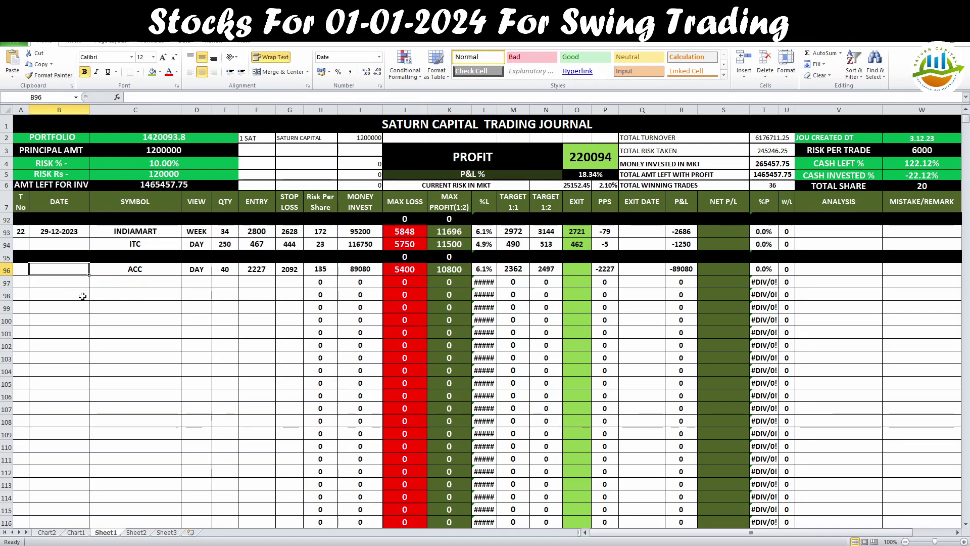
{"action": "type", "text": "01"}
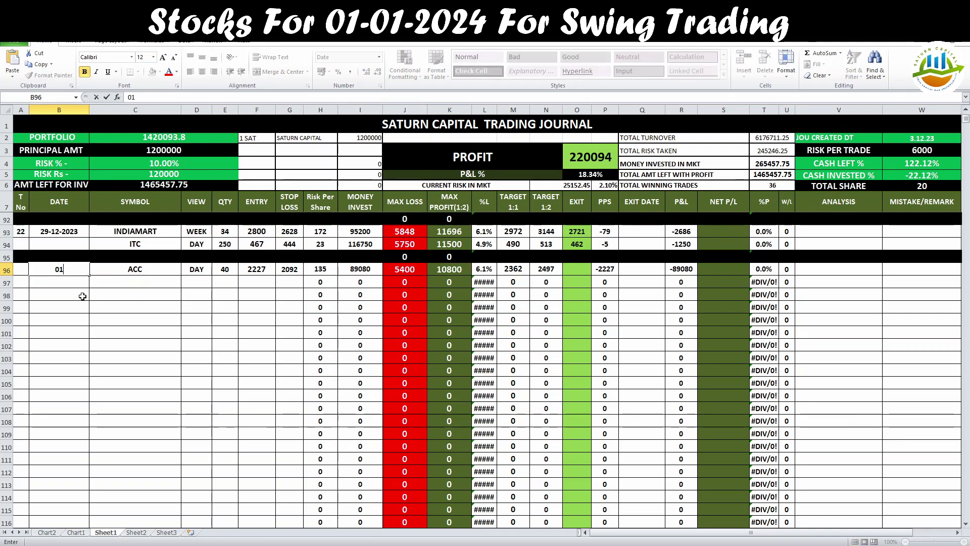
{"action": "type", "text": "-01-"}
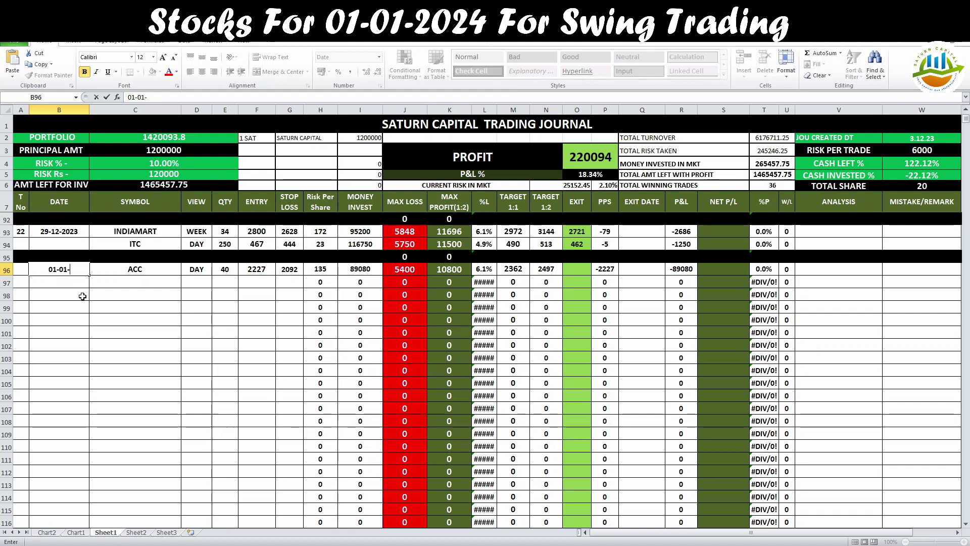
{"action": "type", "text": "204"}
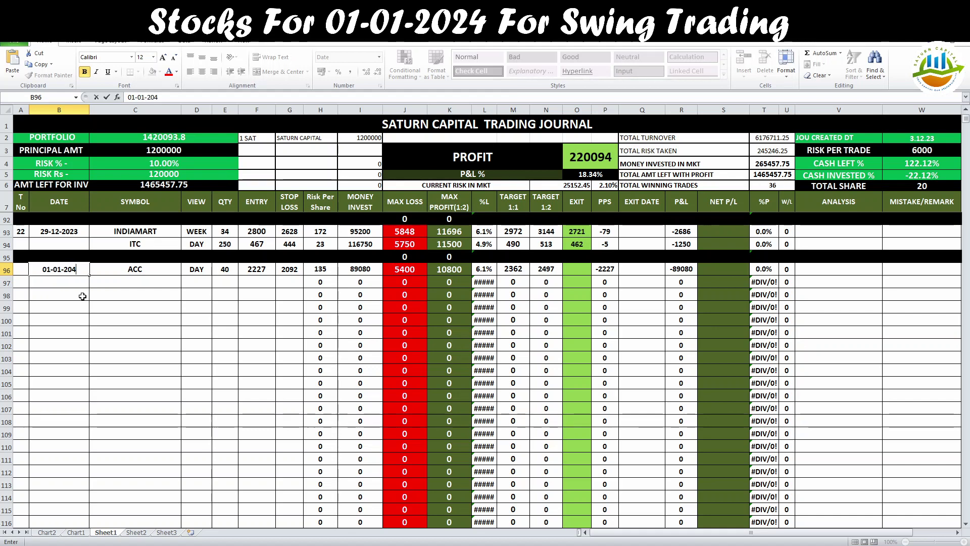
{"action": "key", "text": "BackSpace"}
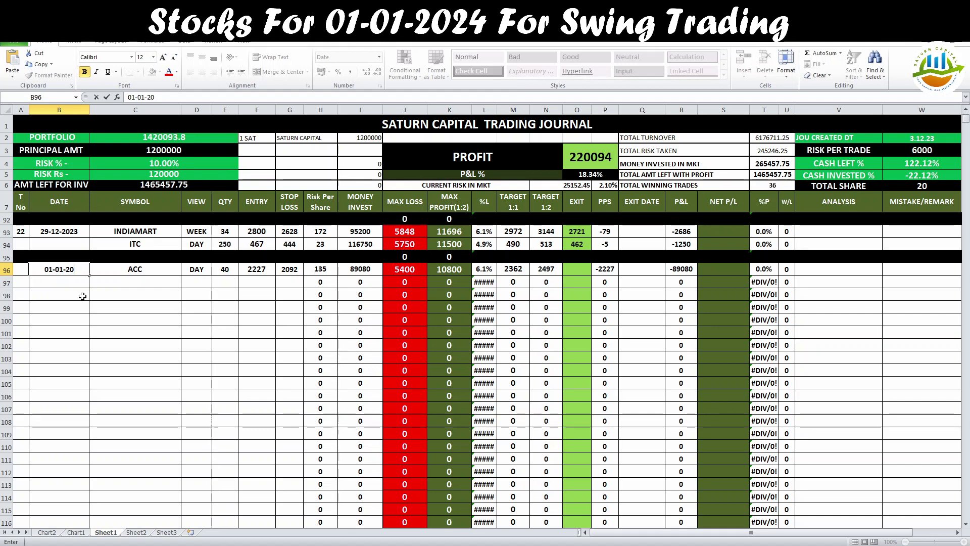
{"action": "type", "text": "24"}
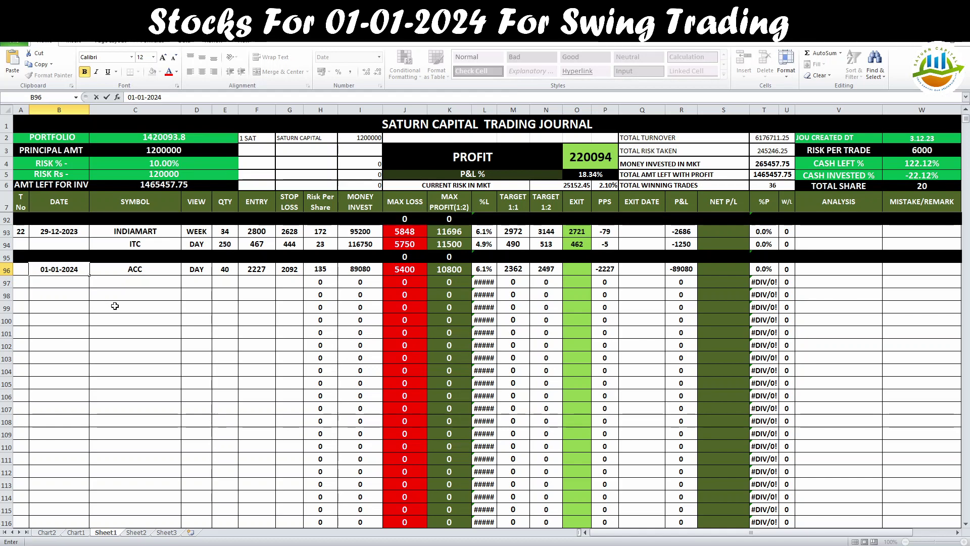
{"action": "left_click", "coordinate": [415, 271]}
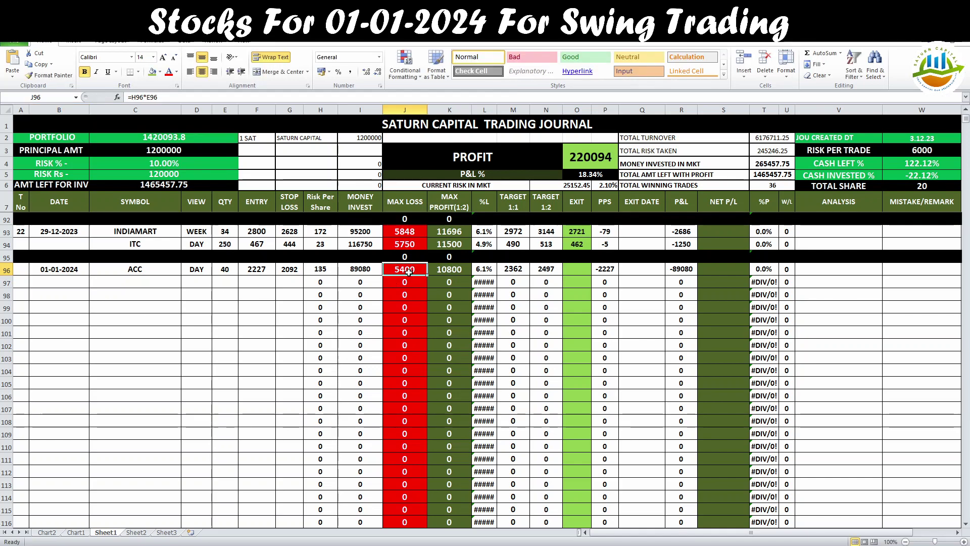
{"action": "left_click", "coordinate": [320, 269]}
{"action": "left_click", "coordinate": [221, 271]}
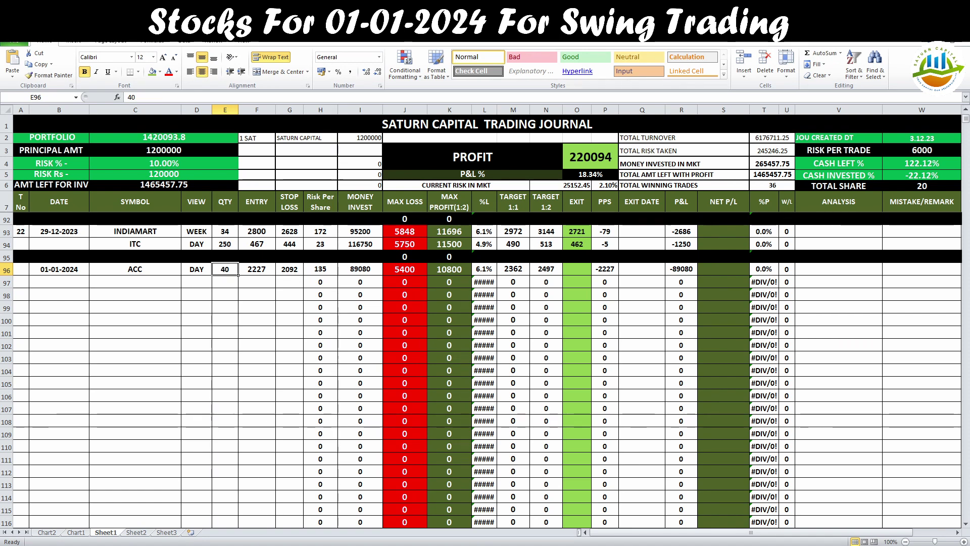
Switch to Angel One in the browser and bring up the derivative market's full Short Covering list
{"action": "key", "text": "alt+Tab"}
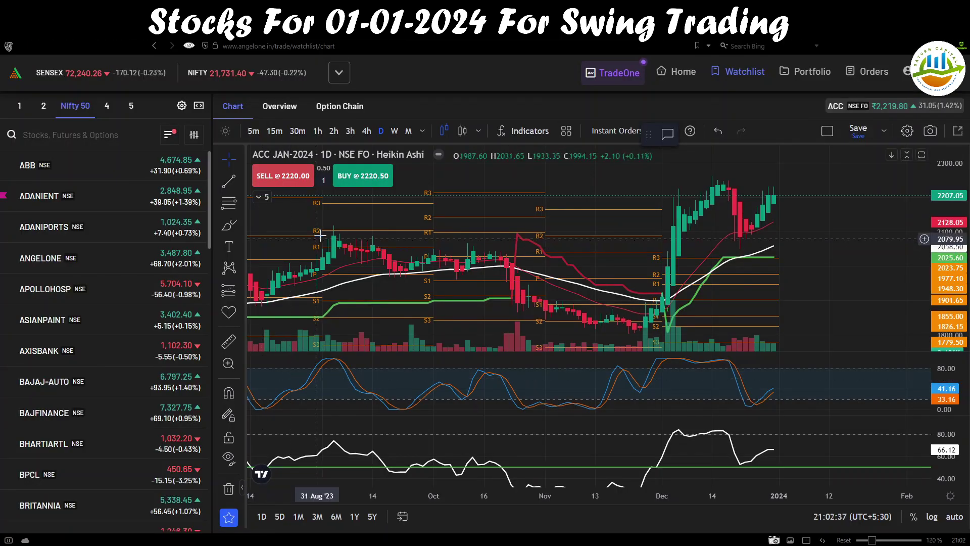
{"action": "left_click", "coordinate": [683, 74]}
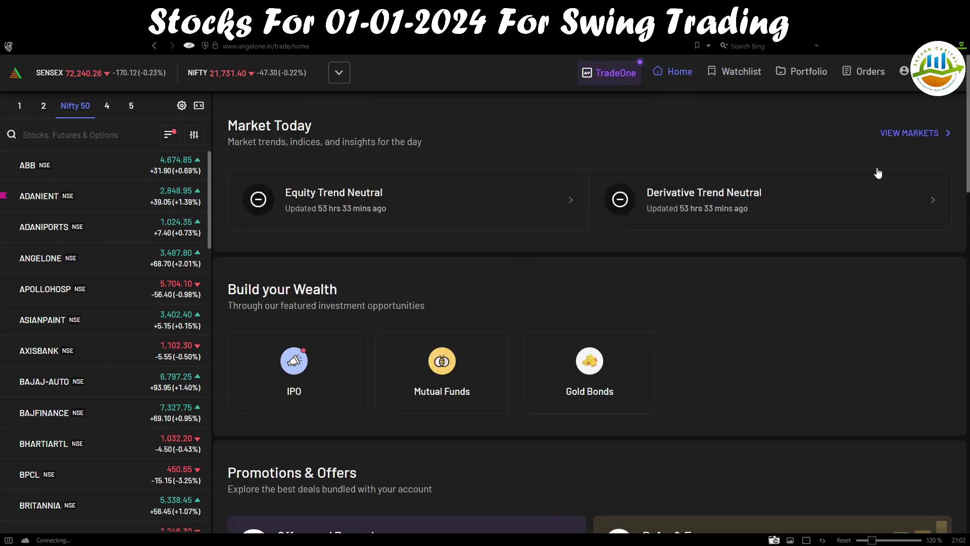
{"action": "left_click", "coordinate": [726, 205]}
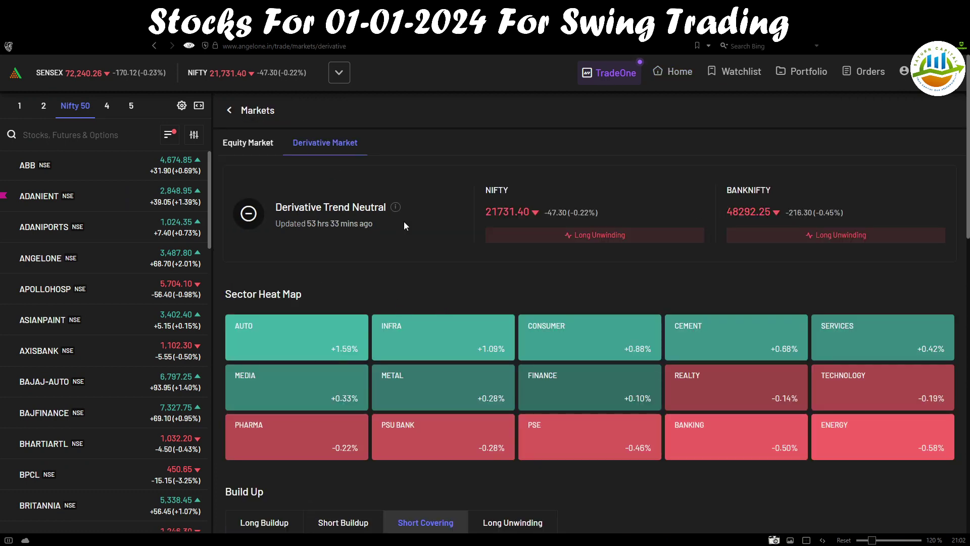
{"action": "scroll", "coordinate": [414, 370], "scroll_direction": "down", "scroll_amount": 7}
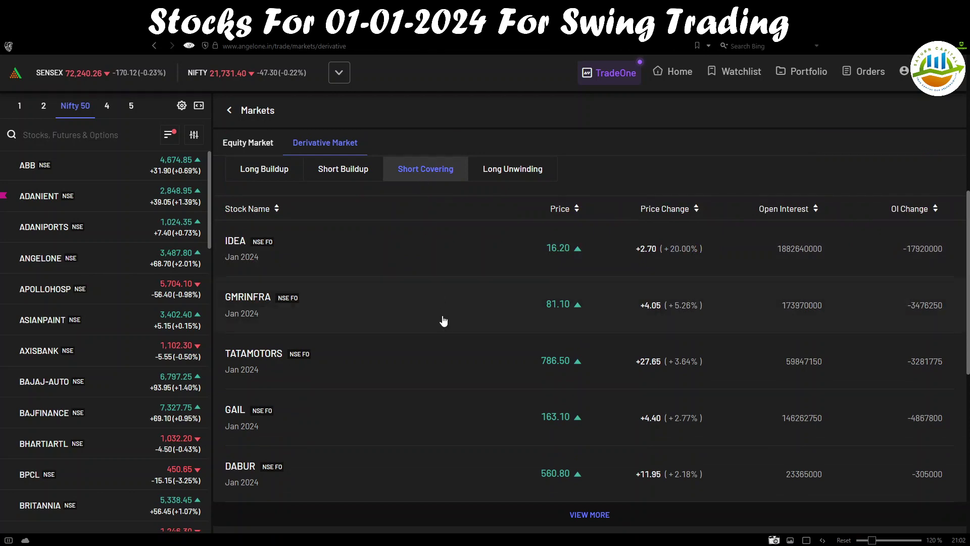
{"action": "scroll", "coordinate": [444, 333], "scroll_direction": "down", "scroll_amount": 4}
{"action": "scroll", "coordinate": [316, 299], "scroll_direction": "up", "scroll_amount": 5}
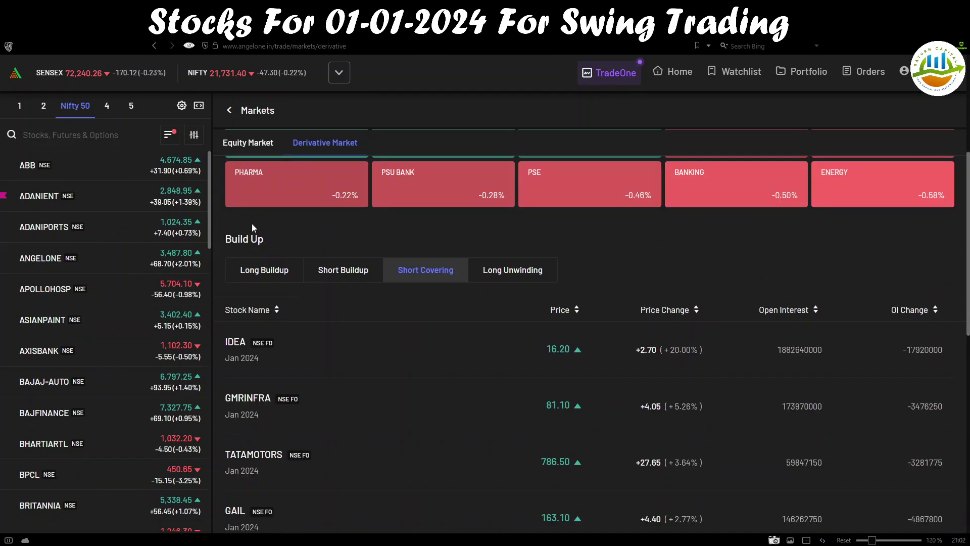
{"action": "scroll", "coordinate": [555, 414], "scroll_direction": "down", "scroll_amount": 5}
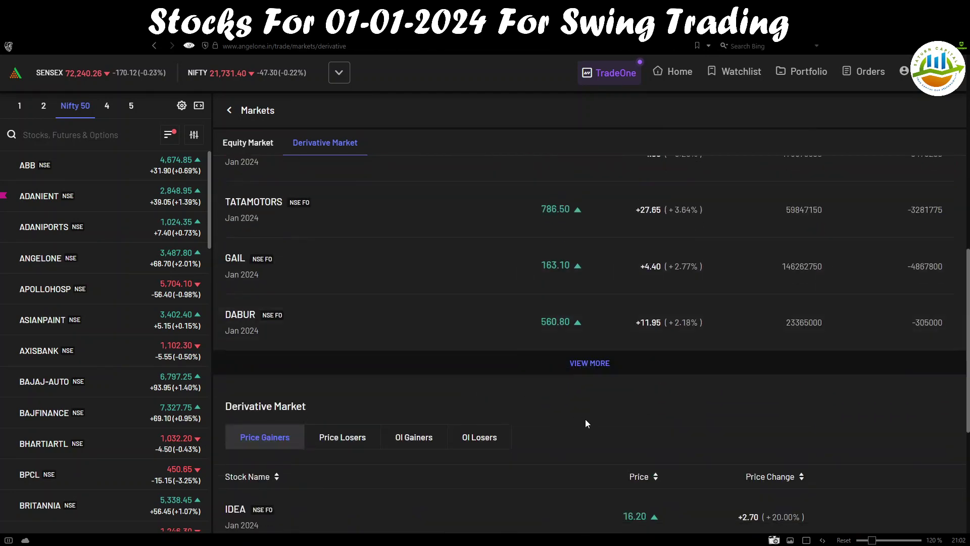
{"action": "left_click", "coordinate": [599, 362]}
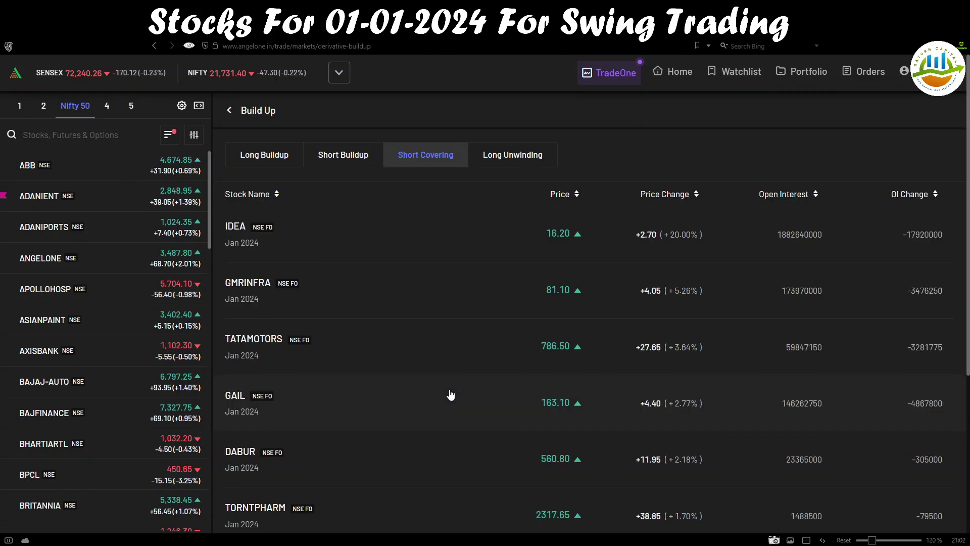
{"action": "scroll", "coordinate": [450, 393], "scroll_direction": "down", "scroll_amount": 3}
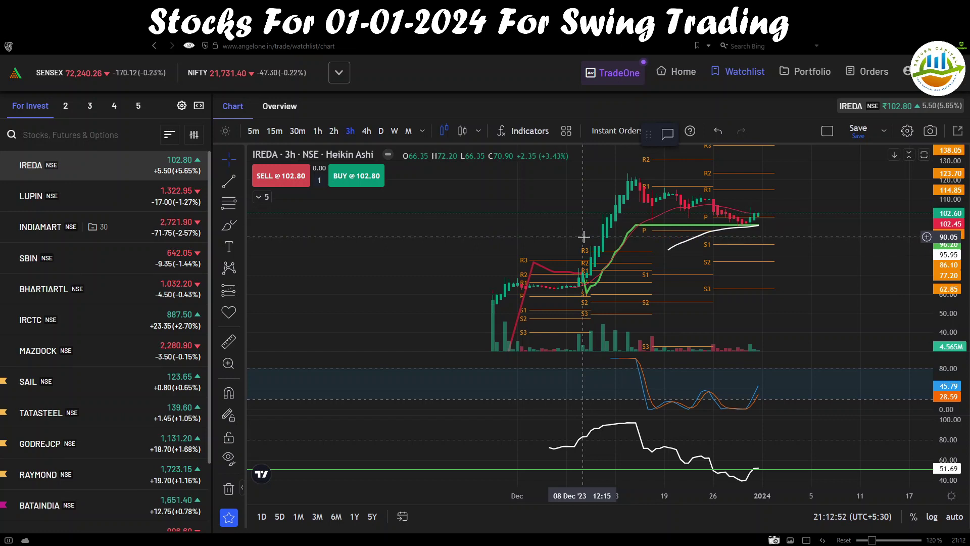
Mark the latest price, moving average and both oscillator signals on IREDA's 3h chart, circle the timeframe, and erase the markings
{"action": "mouse_move", "coordinate": [106, 176]}
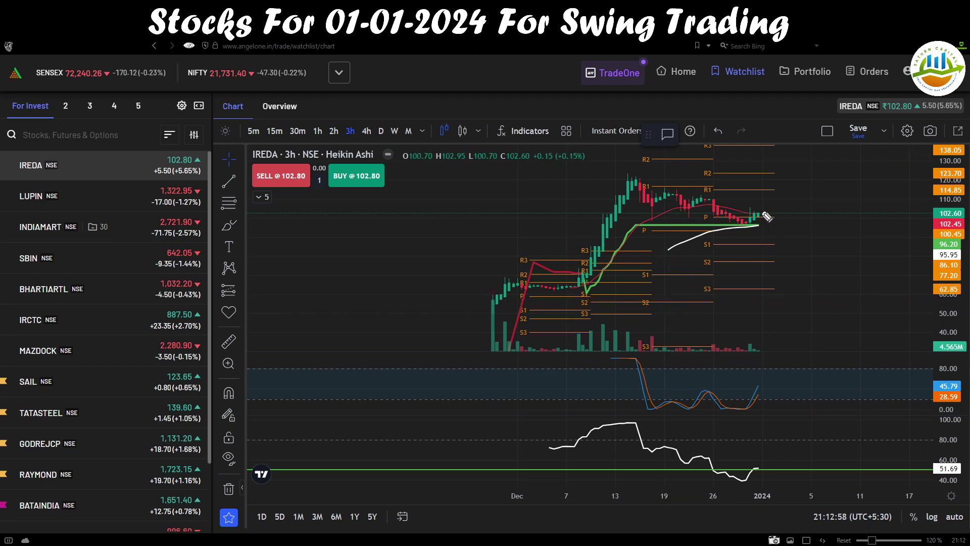
{"action": "mouse_move", "coordinate": [761, 216]}
{"action": "left_mouse_down"}
{"action": "mouse_move", "coordinate": [776, 210]}
{"action": "mouse_move", "coordinate": [780, 225]}
{"action": "left_mouse_up"}
{"action": "mouse_move", "coordinate": [356, 126]}
{"action": "left_mouse_down"}
{"action": "mouse_move", "coordinate": [342, 136]}
{"action": "mouse_move", "coordinate": [358, 139]}
{"action": "mouse_move", "coordinate": [359, 123]}
{"action": "left_mouse_up"}
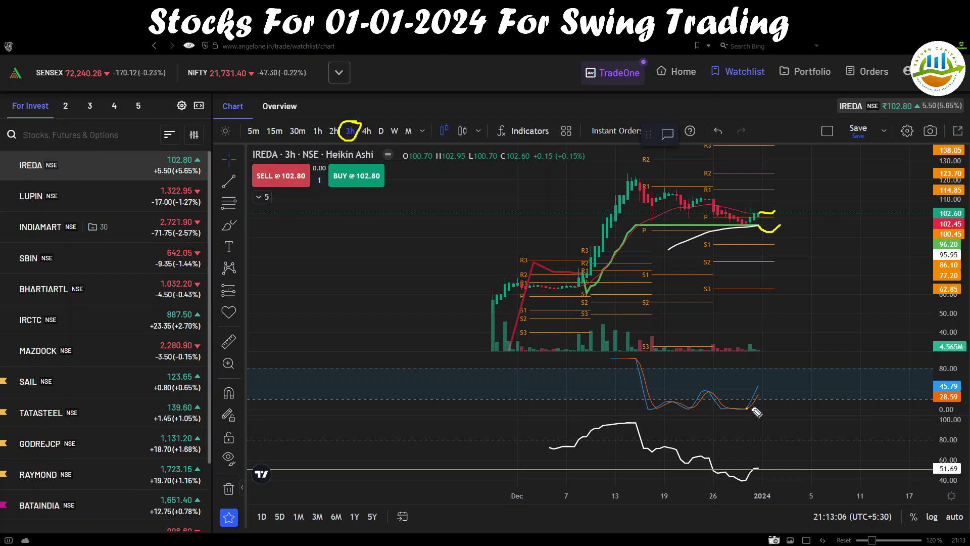
{"action": "mouse_move", "coordinate": [747, 408]}
{"action": "left_mouse_down"}
{"action": "mouse_move", "coordinate": [774, 369]}
{"action": "mouse_move", "coordinate": [813, 393]}
{"action": "mouse_move", "coordinate": [827, 378]}
{"action": "left_mouse_up"}
{"action": "left_click_drag", "start_coordinate": [747, 479], "coordinate": [765, 465]}
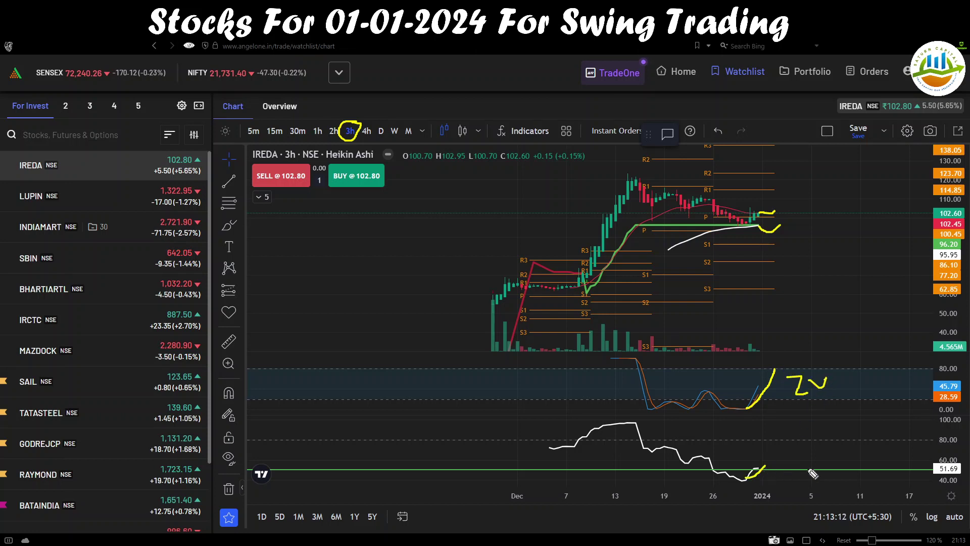
{"action": "mouse_move", "coordinate": [941, 459]}
{"action": "left_mouse_down"}
{"action": "mouse_move", "coordinate": [931, 472]}
{"action": "mouse_move", "coordinate": [947, 490]}
{"action": "mouse_move", "coordinate": [952, 458]}
{"action": "left_mouse_up"}
{"action": "mouse_move", "coordinate": [788, 222]}
{"action": "left_mouse_down"}
{"action": "mouse_move", "coordinate": [795, 229]}
{"action": "mouse_move", "coordinate": [811, 218]}
{"action": "left_mouse_up"}
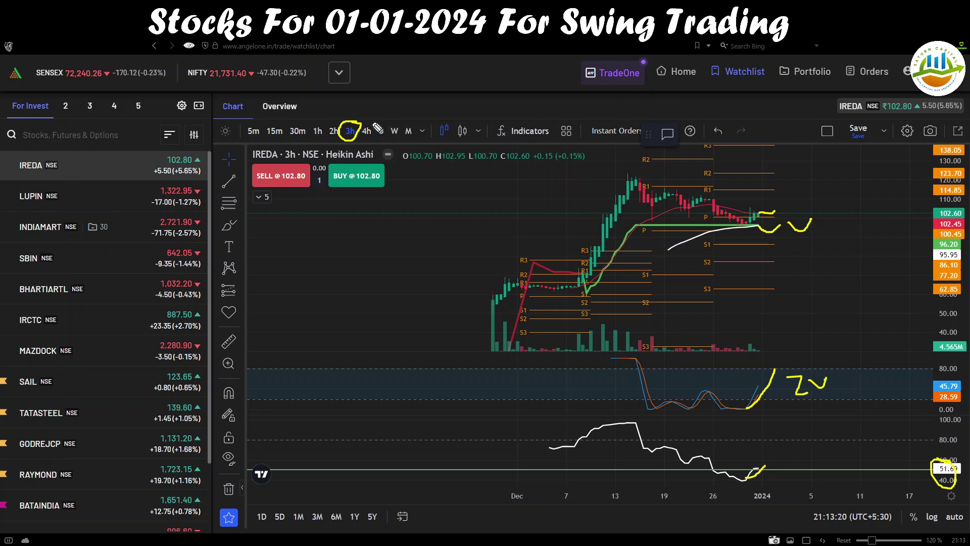
{"action": "mouse_move", "coordinate": [375, 122]}
{"action": "left_mouse_down"}
{"action": "mouse_move", "coordinate": [363, 139]}
{"action": "mouse_move", "coordinate": [377, 132]}
{"action": "left_mouse_up"}
{"action": "key", "text": "e"}
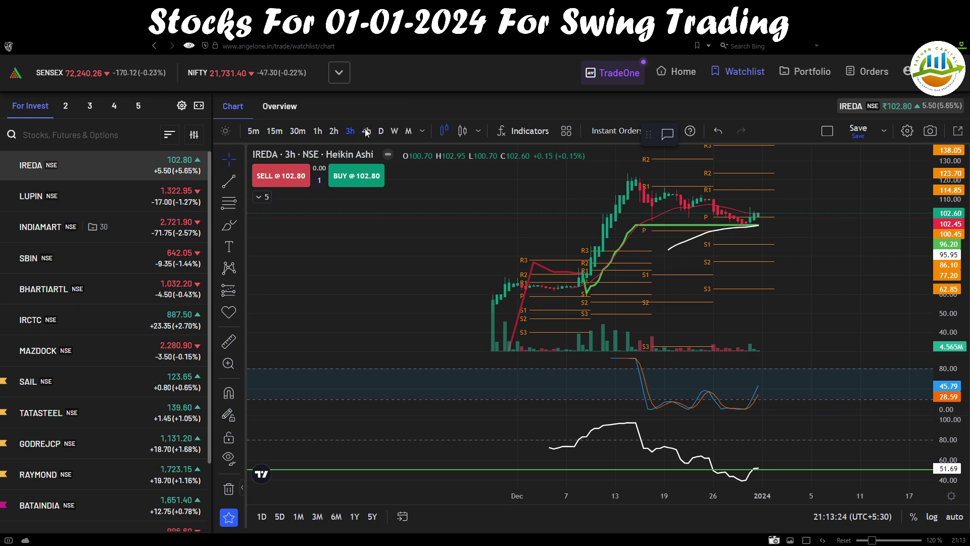
Switch the IREDA chart to the 4h timeframe, and mark the latest candle and the moving average beneath it with ticks
{"action": "left_click", "coordinate": [366, 132]}
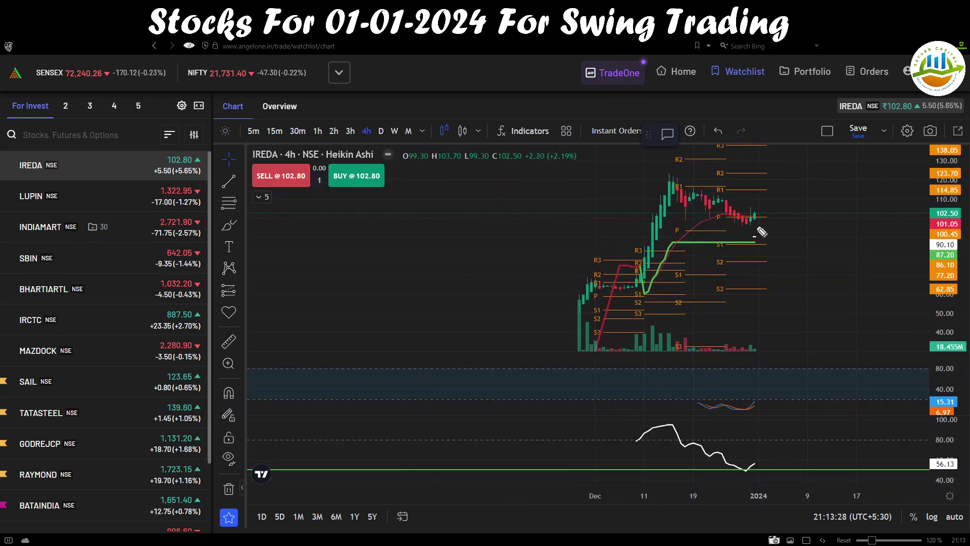
{"action": "left_click_drag", "start_coordinate": [758, 215], "coordinate": [775, 211]}
{"action": "mouse_move", "coordinate": [757, 237]}
{"action": "left_mouse_down"}
{"action": "mouse_move", "coordinate": [747, 234]}
{"action": "mouse_move", "coordinate": [770, 237]}
{"action": "mouse_move", "coordinate": [798, 217]}
{"action": "mouse_move", "coordinate": [820, 219]}
{"action": "left_mouse_up"}
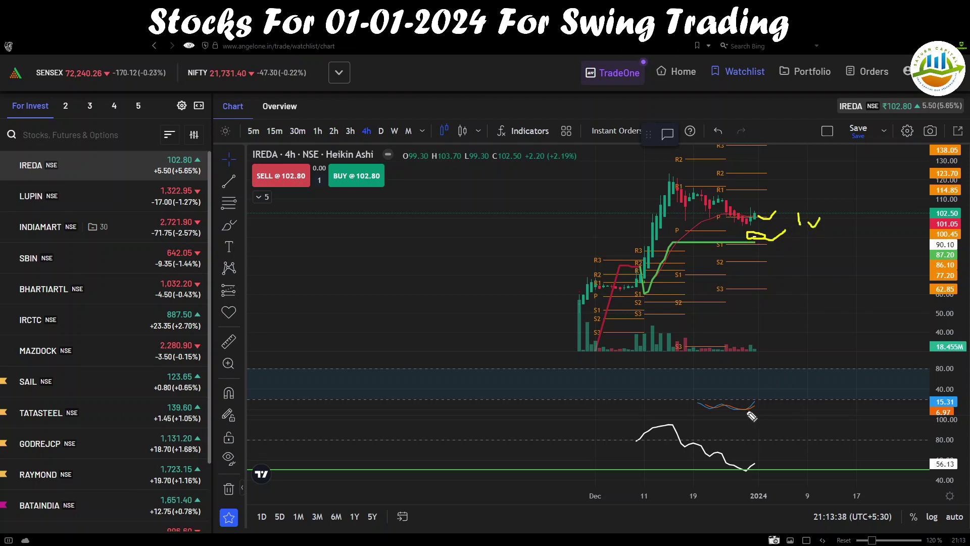
Sketch the upper oscillator's expected rise on IREDA's 4h chart, circle its value and the lower oscillator's upturn, and tick both signals
{"action": "mouse_move", "coordinate": [745, 411]}
{"action": "left_mouse_down"}
{"action": "mouse_move", "coordinate": [764, 400]}
{"action": "mouse_move", "coordinate": [773, 373]}
{"action": "left_mouse_up"}
{"action": "mouse_move", "coordinate": [952, 398]}
{"action": "left_mouse_down"}
{"action": "mouse_move", "coordinate": [938, 406]}
{"action": "mouse_move", "coordinate": [950, 394]}
{"action": "left_mouse_up"}
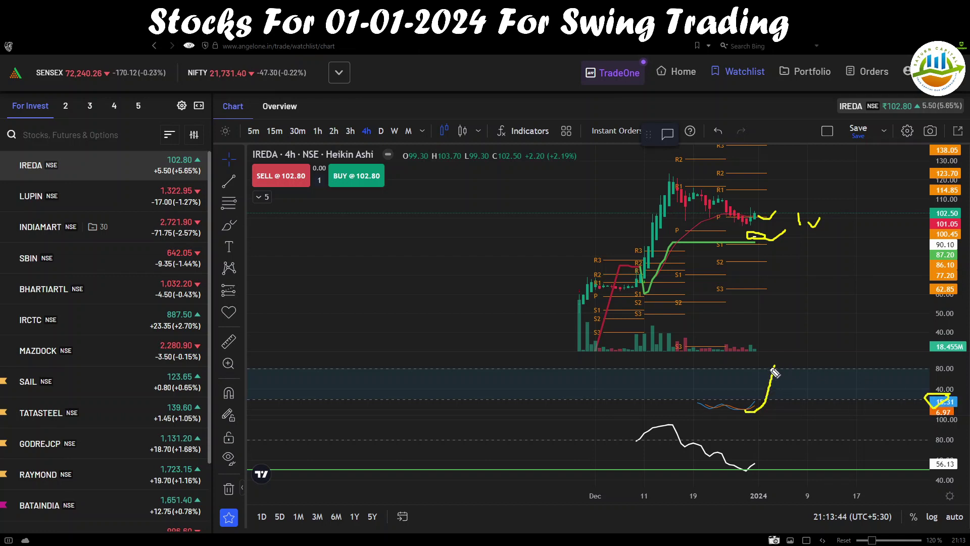
{"action": "left_click_drag", "start_coordinate": [773, 369], "coordinate": [775, 359]}
{"action": "mouse_move", "coordinate": [756, 463]}
{"action": "left_mouse_down"}
{"action": "mouse_move", "coordinate": [746, 475]}
{"action": "mouse_move", "coordinate": [758, 461]}
{"action": "left_mouse_up"}
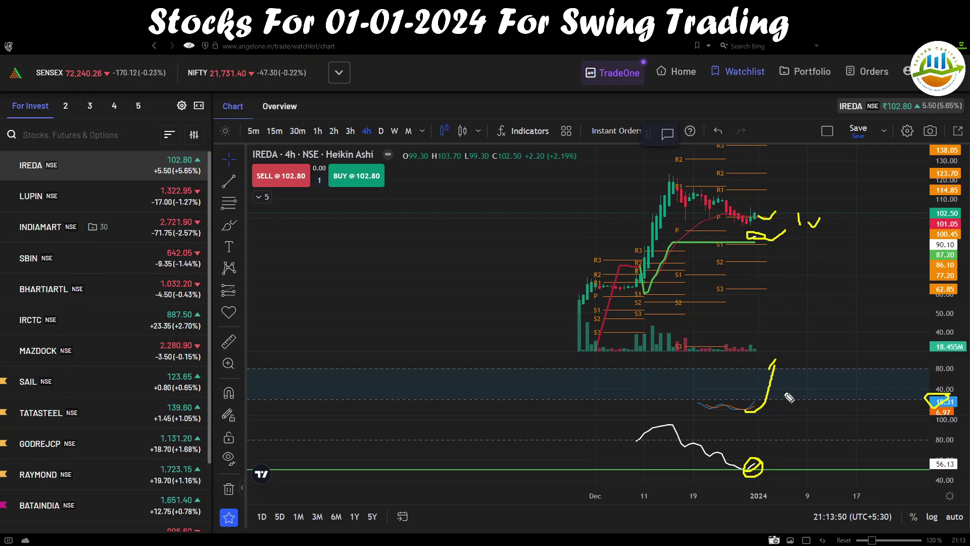
{"action": "left_click_drag", "start_coordinate": [784, 390], "coordinate": [814, 375]}
{"action": "left_click_drag", "start_coordinate": [788, 463], "coordinate": [823, 447]}
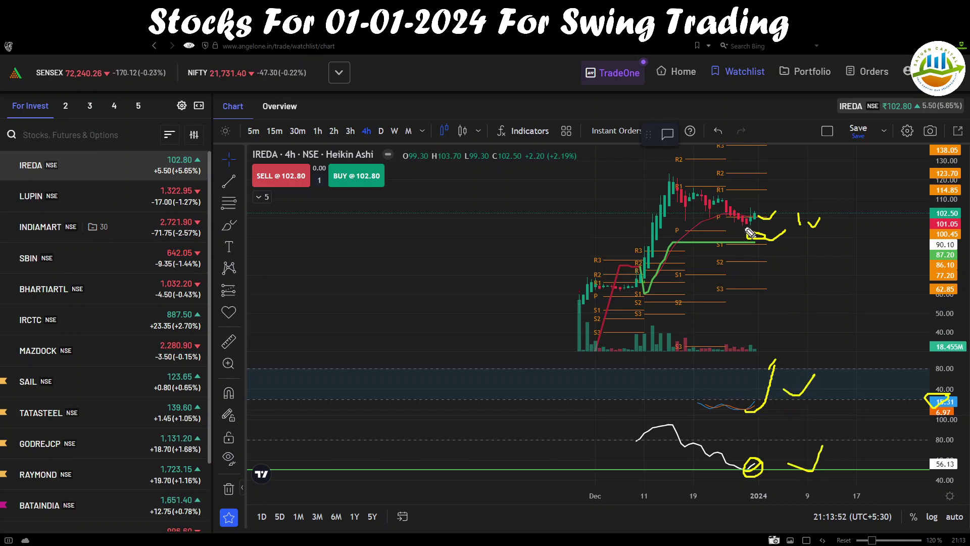
Box the moving average dash beneath the latest candles on IREDA's 4h chart and underline the R1, R2 and R3 pivot levels
{"action": "left_click_drag", "start_coordinate": [747, 233], "coordinate": [755, 228]}
{"action": "left_click_drag", "start_coordinate": [734, 188], "coordinate": [787, 189]}
{"action": "left_click_drag", "start_coordinate": [729, 173], "coordinate": [793, 174]}
{"action": "left_click_drag", "start_coordinate": [729, 146], "coordinate": [792, 146]}
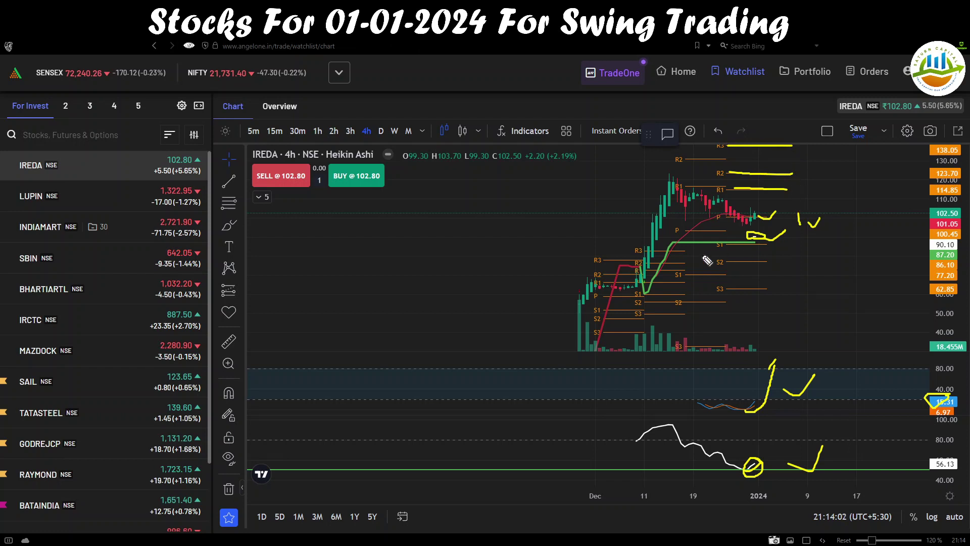
Erase the markings, inspect IREDA's daily chart with a compressed price scale, and return to the 4h timeframe
{"action": "left_click", "coordinate": [381, 131]}
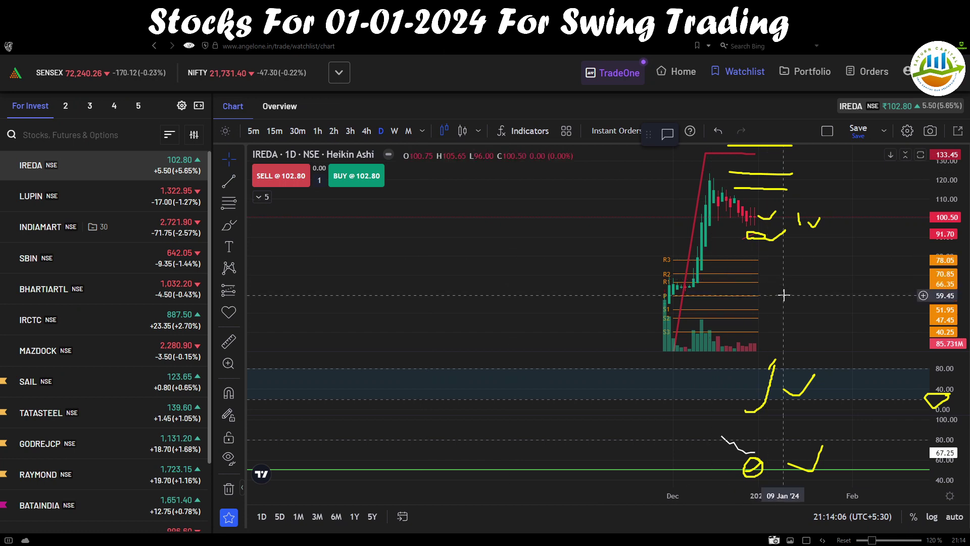
{"action": "key", "text": "Escape"}
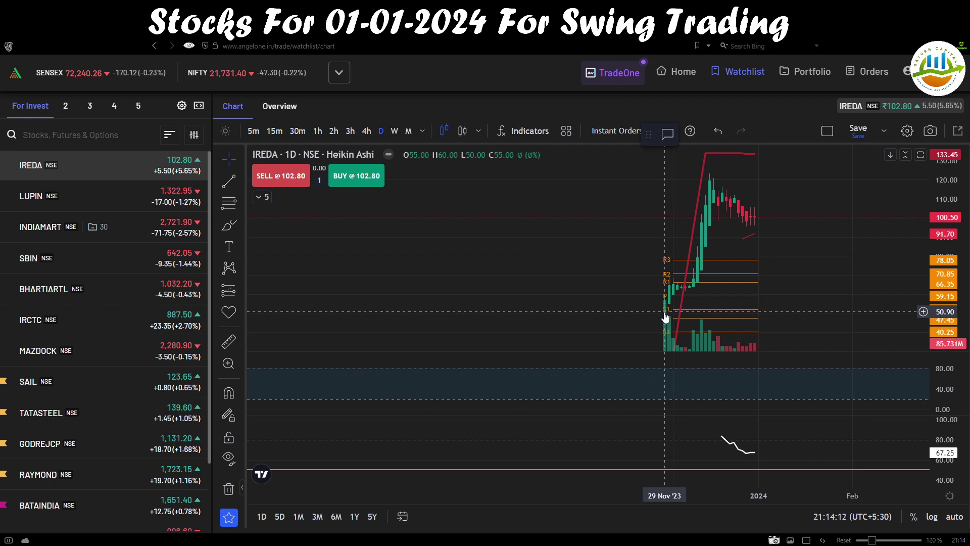
{"action": "left_click_drag", "start_coordinate": [944, 247], "coordinate": [944, 283]}
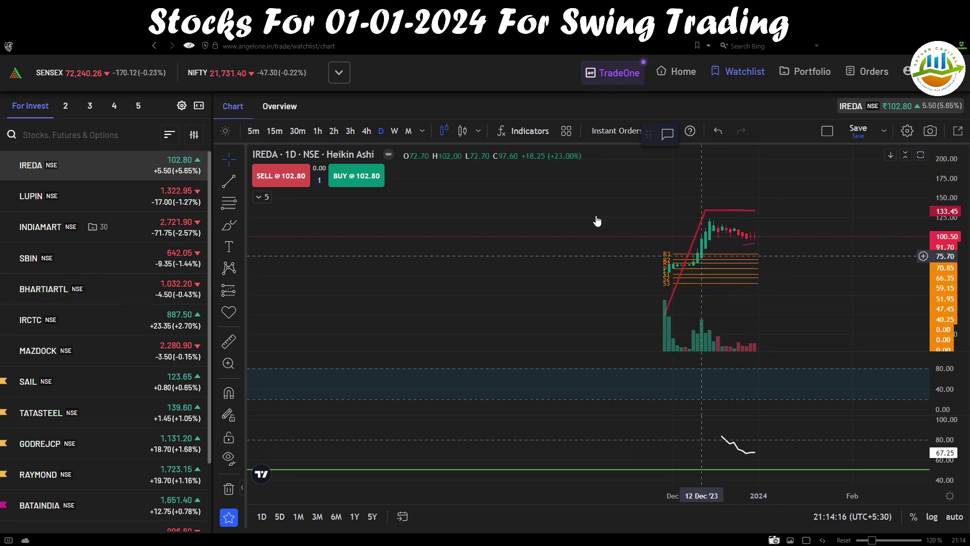
{"action": "left_click", "coordinate": [366, 131]}
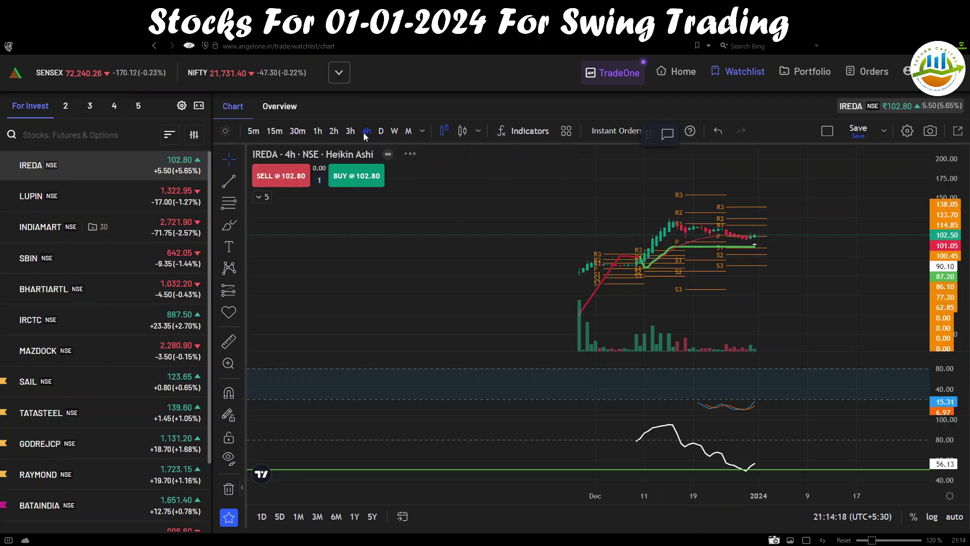
{"action": "double_click", "coordinate": [940, 258]}
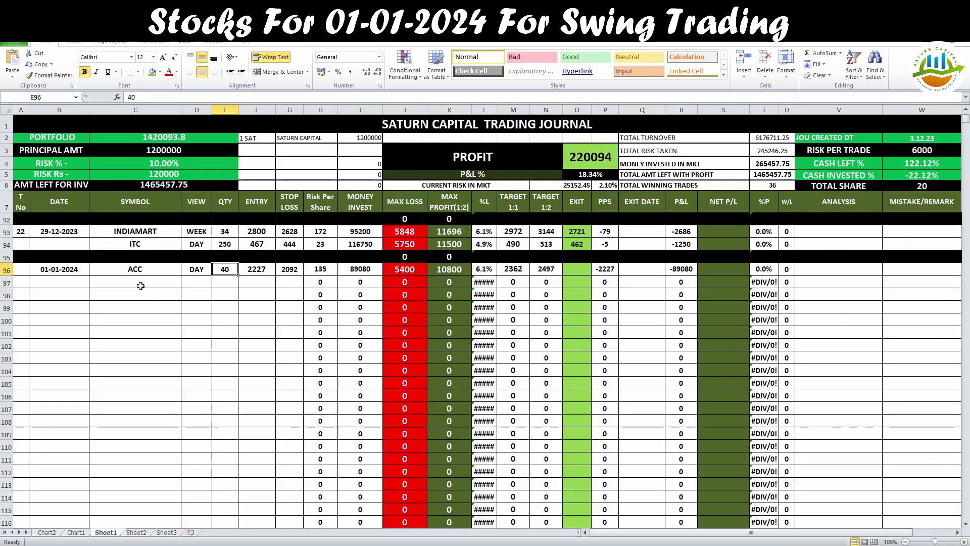
Enter IREDA as the symbol and DAY as the view in row 97 of the Excel trading journal
{"action": "left_click", "coordinate": [141, 282]}
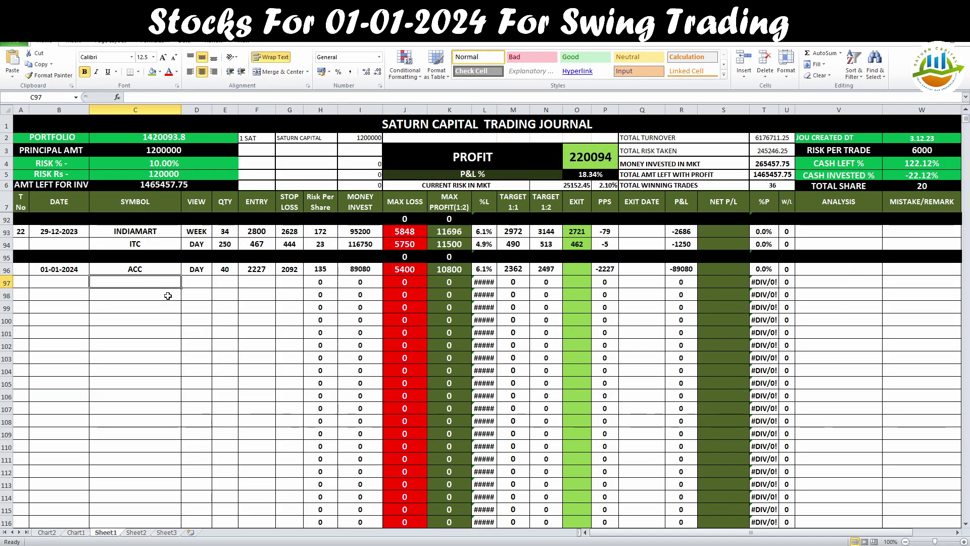
{"action": "type", "text": "ireda"}
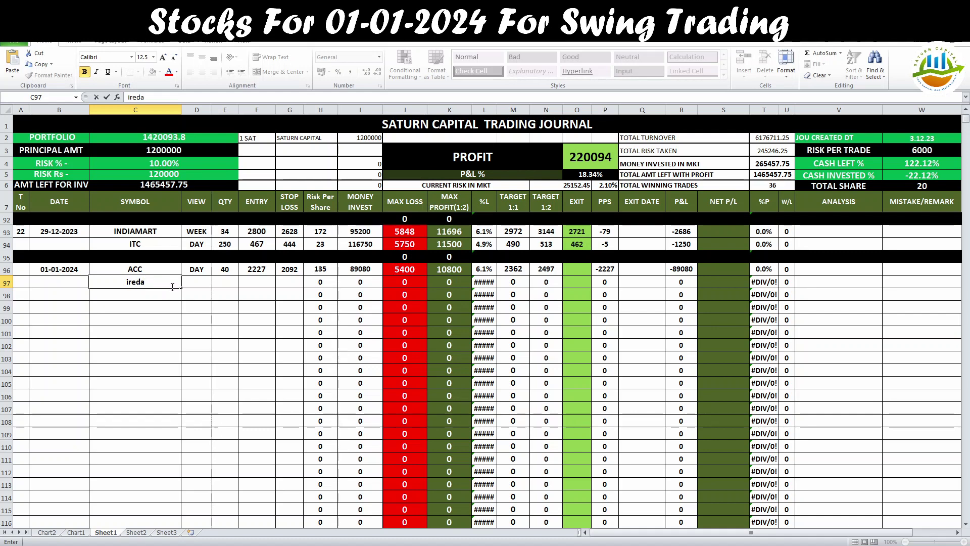
{"action": "key", "text": "BackSpace"}
{"action": "key", "text": "BackSpace"}
{"action": "key", "text": "BackSpace"}
{"action": "key", "text": "BackSpace"}
{"action": "key", "text": "BackSpace"}
{"action": "type", "text": "I"}
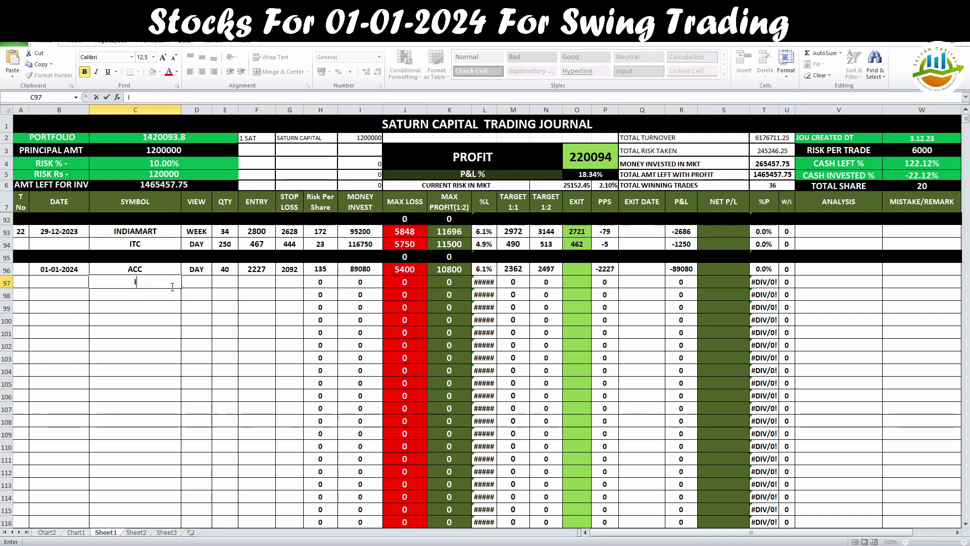
{"action": "type", "text": "REDA"}
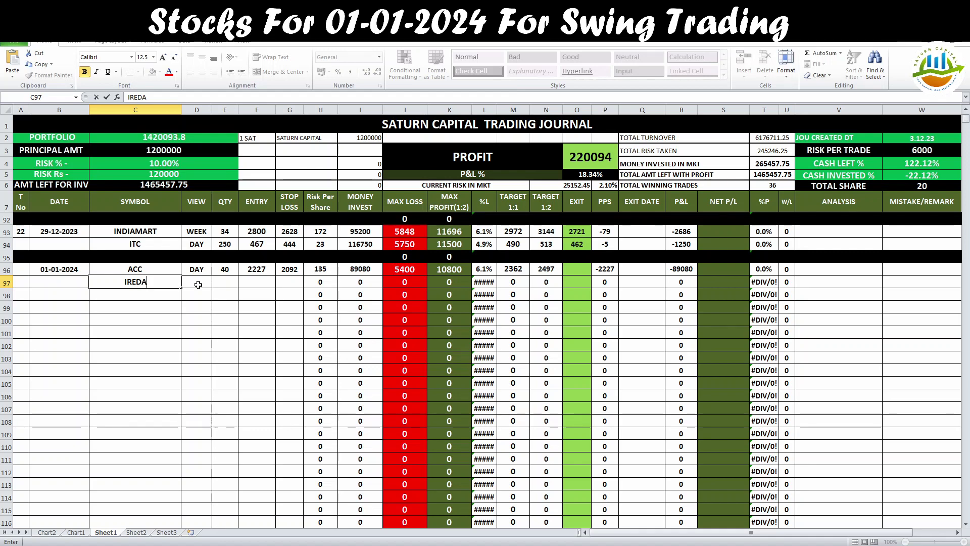
{"action": "left_click", "coordinate": [198, 285]}
{"action": "type", "text": "DAY"}
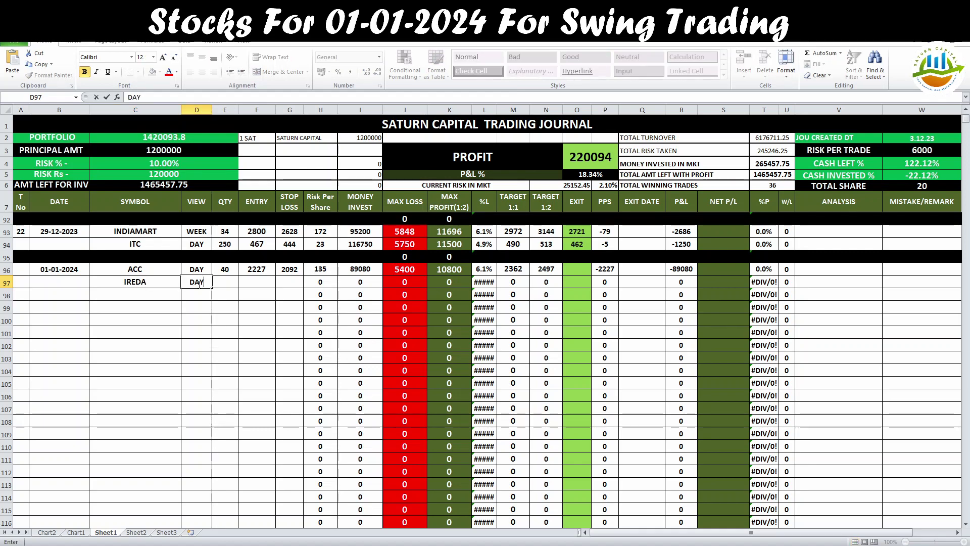
Check IREDA's price on the Angel One chart and enter 105 as its entry price in the journal
{"action": "left_click", "coordinate": [259, 285]}
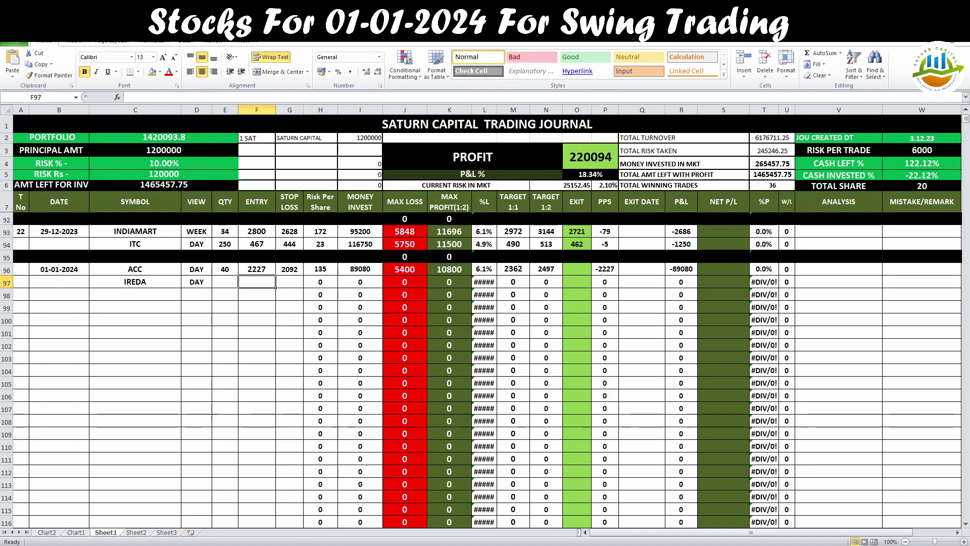
{"action": "key", "text": "alt+Tab"}
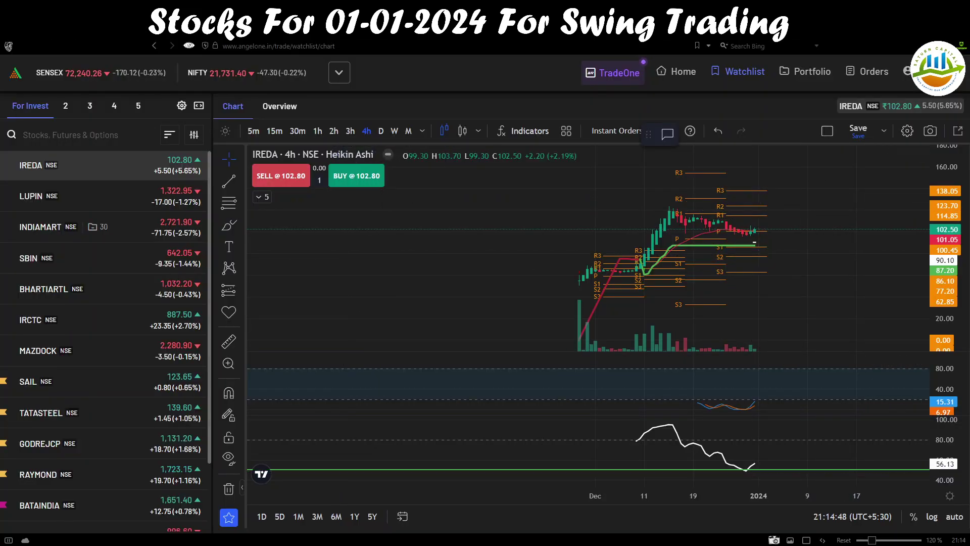
{"action": "key", "text": "alt+Tab"}
{"action": "type", "text": "10"}
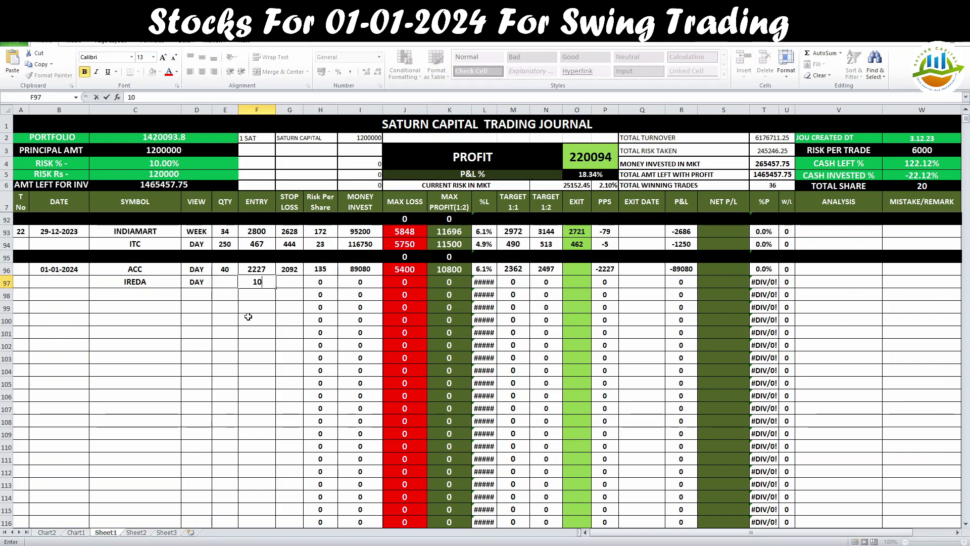
{"action": "key", "text": "Tab"}
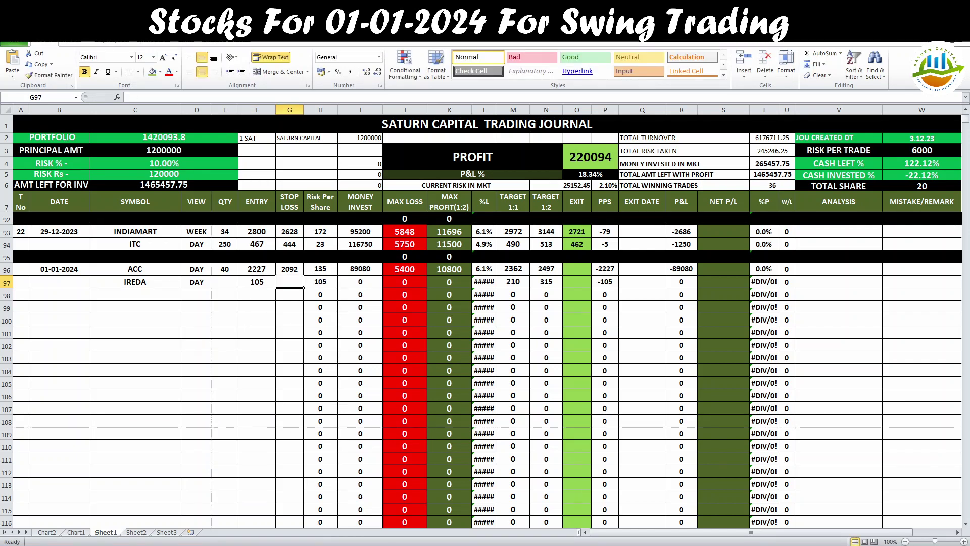
Switch to Angel One, compare the support lines on IREDA's 3h and 4h charts, and underline the green line on the 4h chart
{"action": "key", "text": "alt+Tab"}
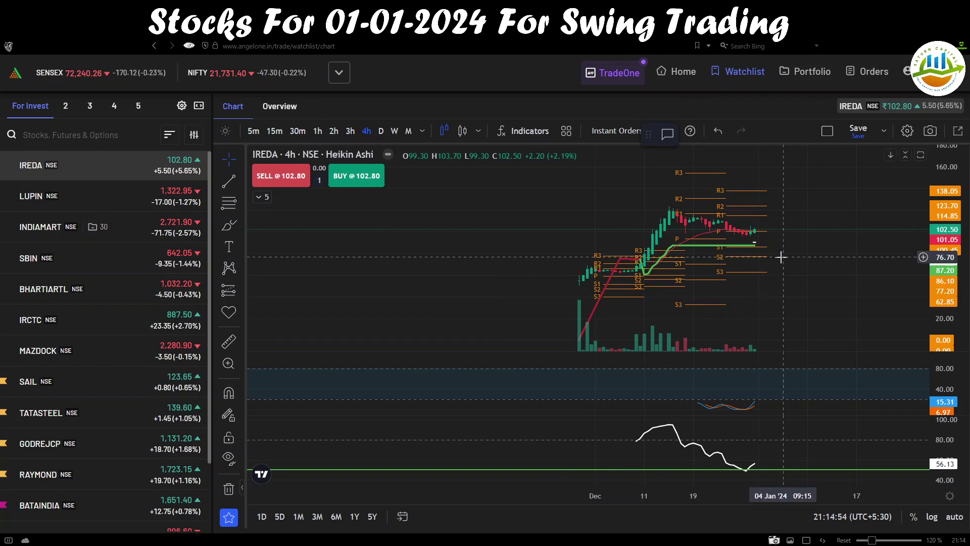
{"action": "left_click_drag", "start_coordinate": [935, 259], "coordinate": [937, 235]}
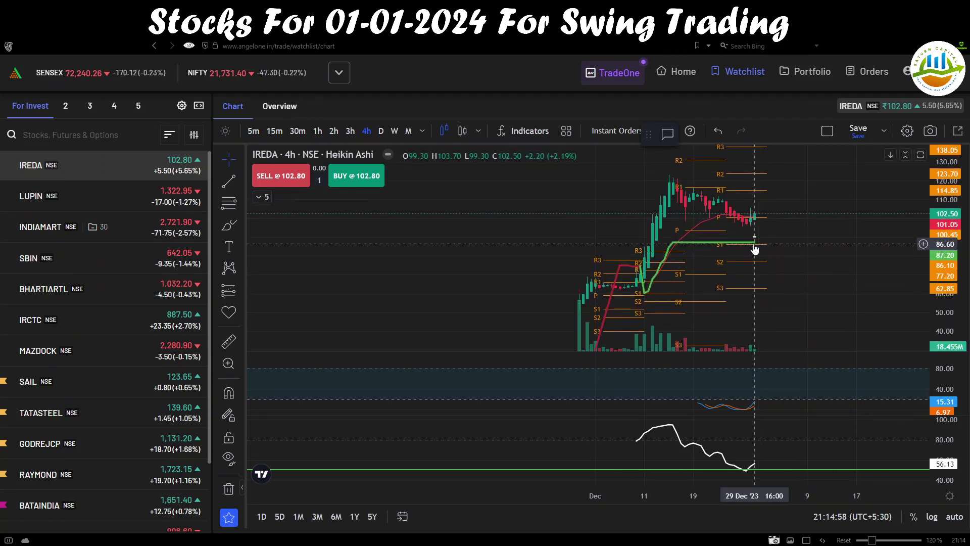
{"action": "left_click", "coordinate": [350, 132]}
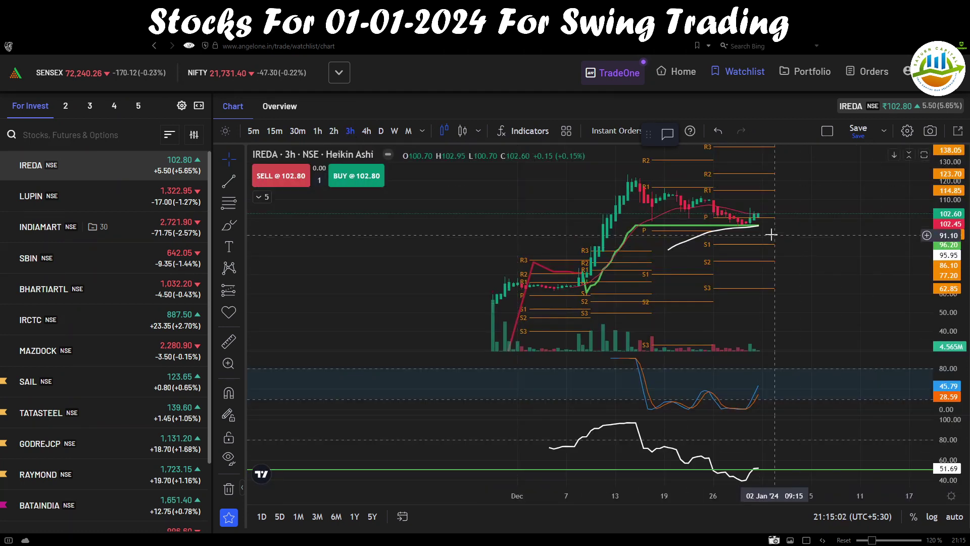
{"action": "left_click_drag", "start_coordinate": [952, 252], "coordinate": [952, 251]}
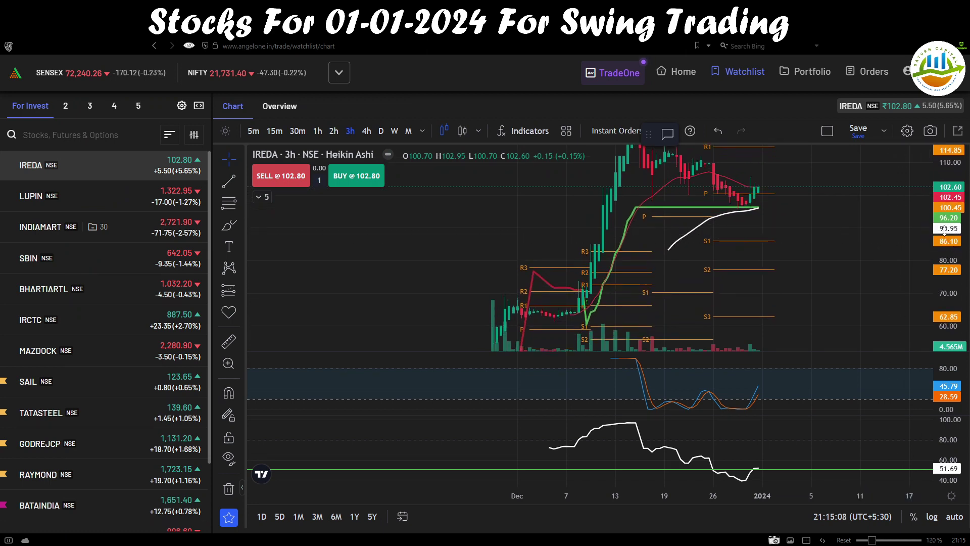
{"action": "left_click", "coordinate": [368, 133]}
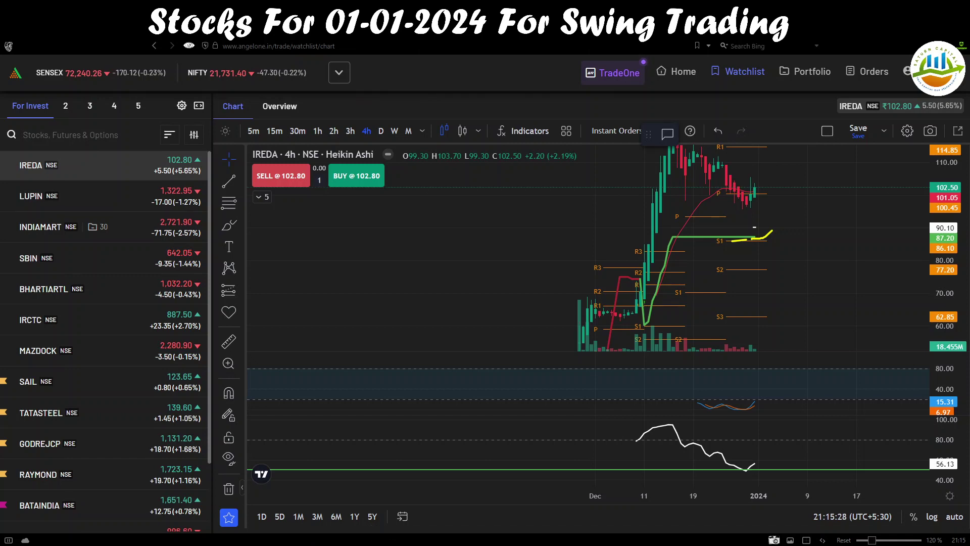
Switch to the Excel journal, enter 87 as IREDA's stop loss, and briefly circle its risk per share
{"action": "key", "text": "alt+Tab"}
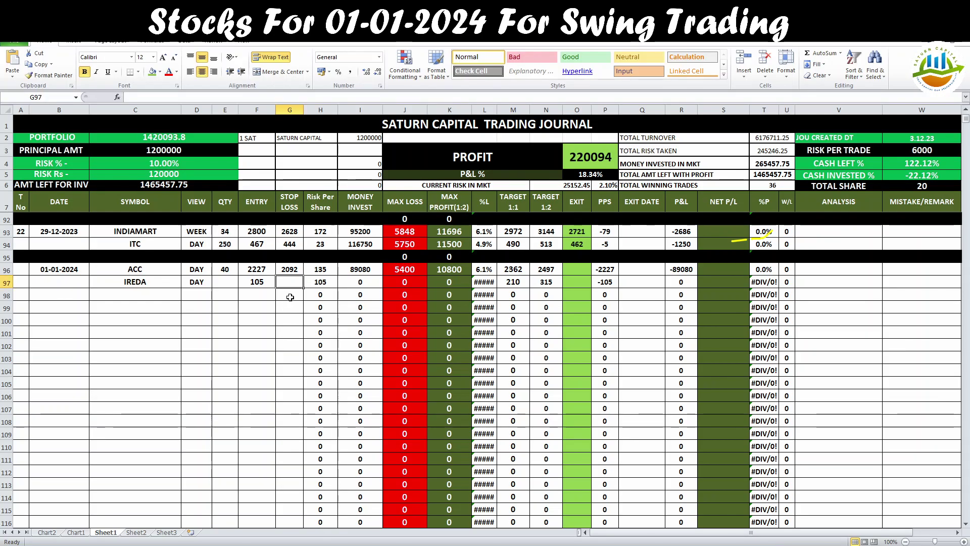
{"action": "type", "text": "87"}
{"action": "left_click", "coordinate": [262, 323]}
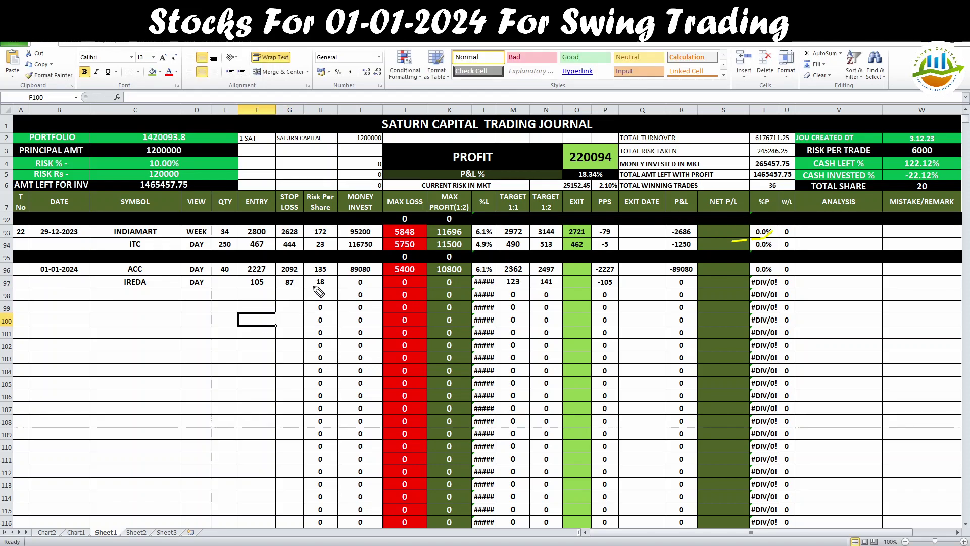
{"action": "mouse_move", "coordinate": [328, 277]}
{"action": "left_mouse_down"}
{"action": "mouse_move", "coordinate": [312, 283]}
{"action": "mouse_move", "coordinate": [325, 288]}
{"action": "left_mouse_up"}
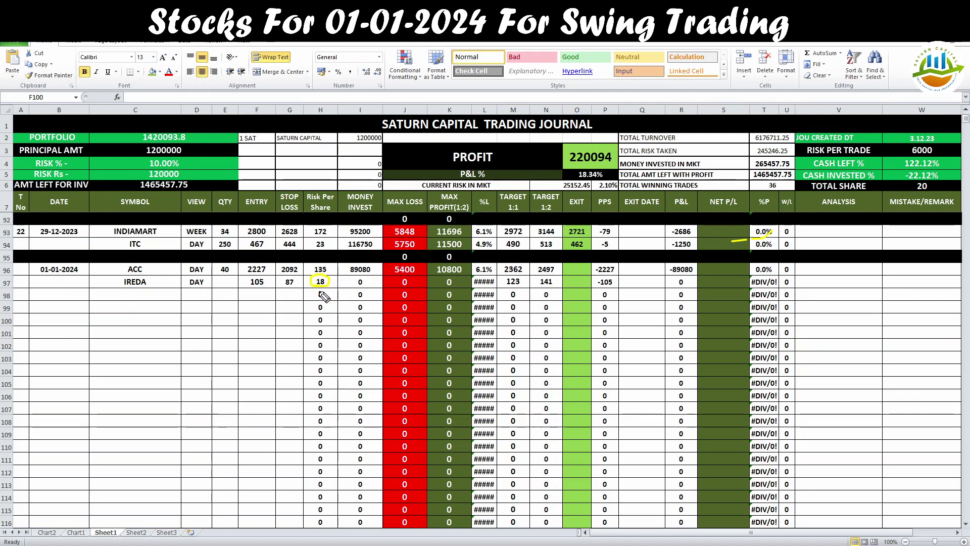
{"action": "key", "text": "Escape"}
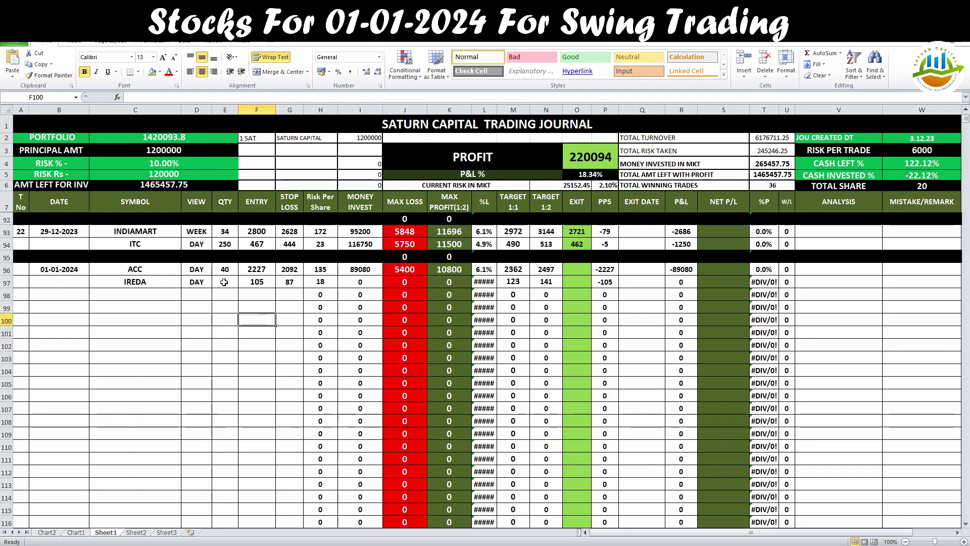
Set IREDA's quantity to 100 in the trading journal
{"action": "left_click", "coordinate": [224, 282]}
{"action": "type", "text": "1"}
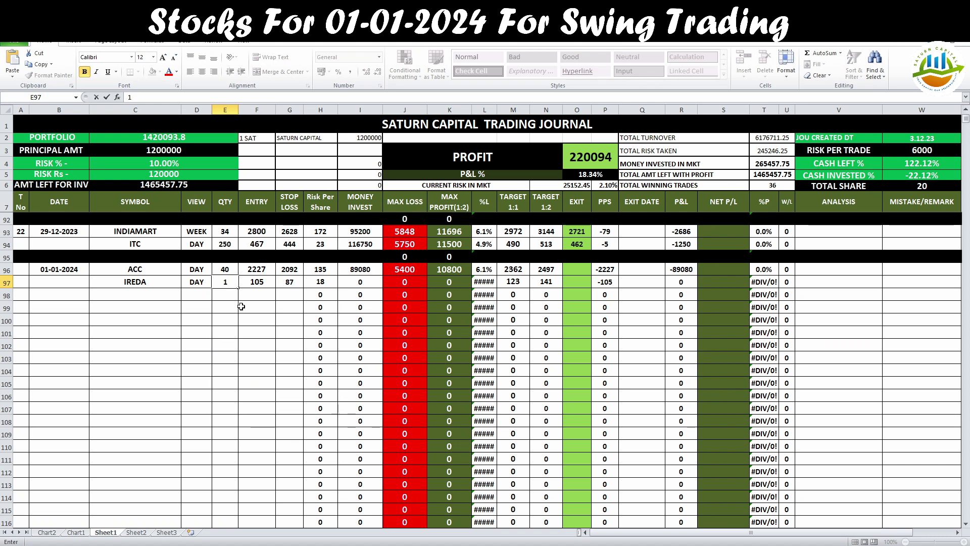
{"action": "type", "text": "00"}
{"action": "left_click", "coordinate": [242, 307]}
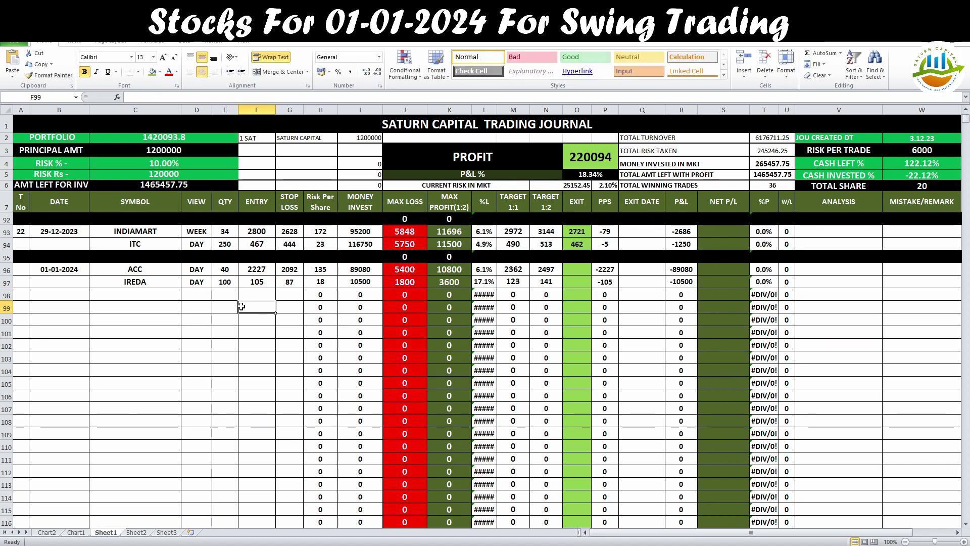
Review IREDA's max loss, max profit, 1:2 target, stop loss and quantity against the journal's risk per trade
{"action": "left_click", "coordinate": [424, 283]}
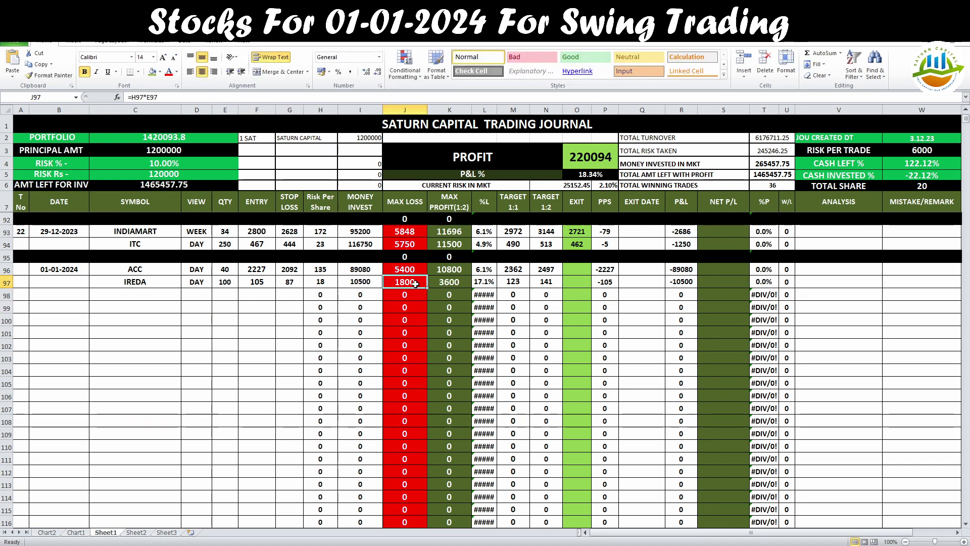
{"action": "left_click", "coordinate": [455, 283]}
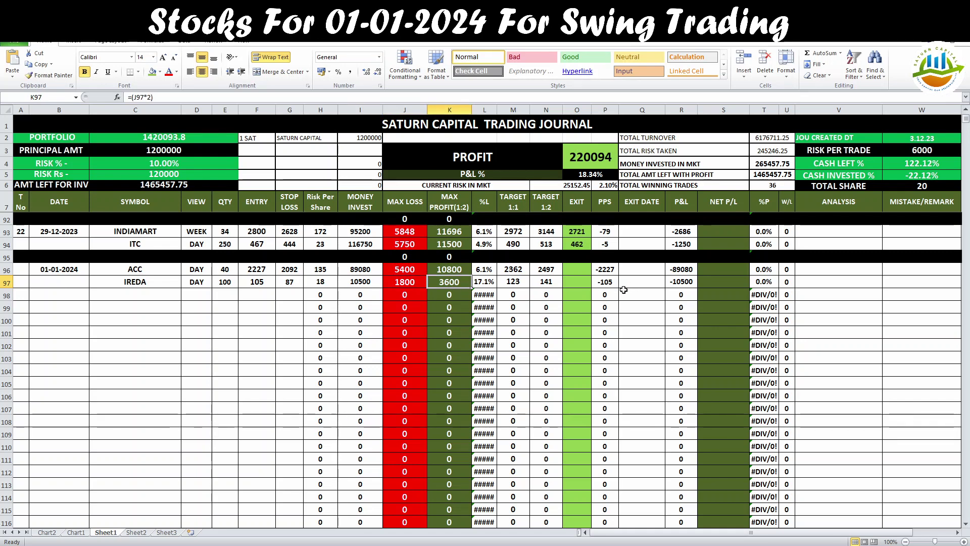
{"action": "left_click", "coordinate": [519, 286]}
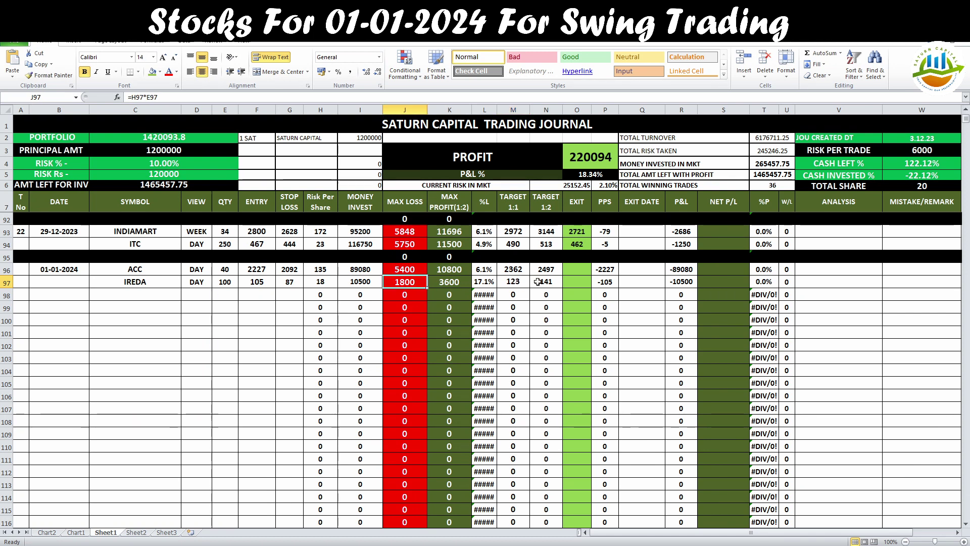
{"action": "left_click", "coordinate": [547, 283]}
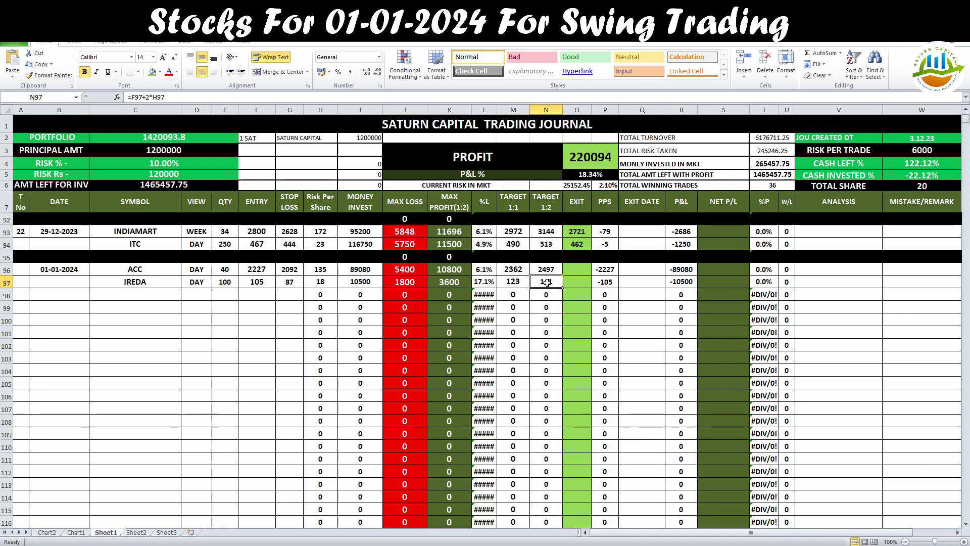
{"action": "left_click", "coordinate": [451, 287]}
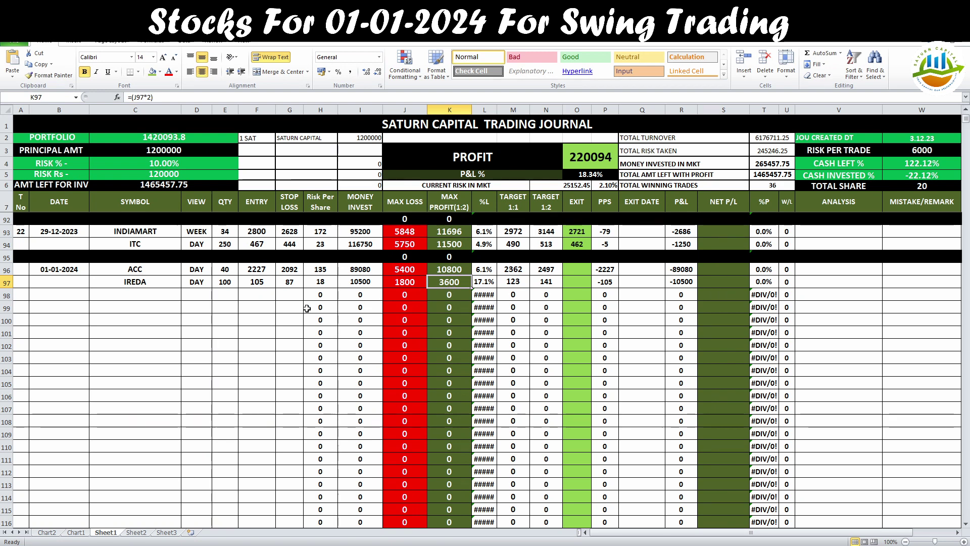
{"action": "left_click", "coordinate": [292, 287]}
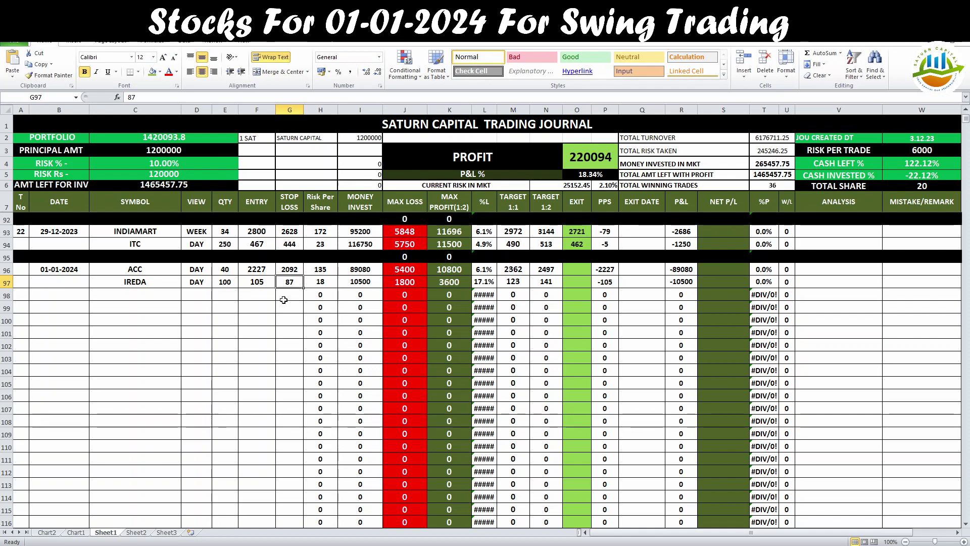
{"action": "left_click", "coordinate": [226, 285]}
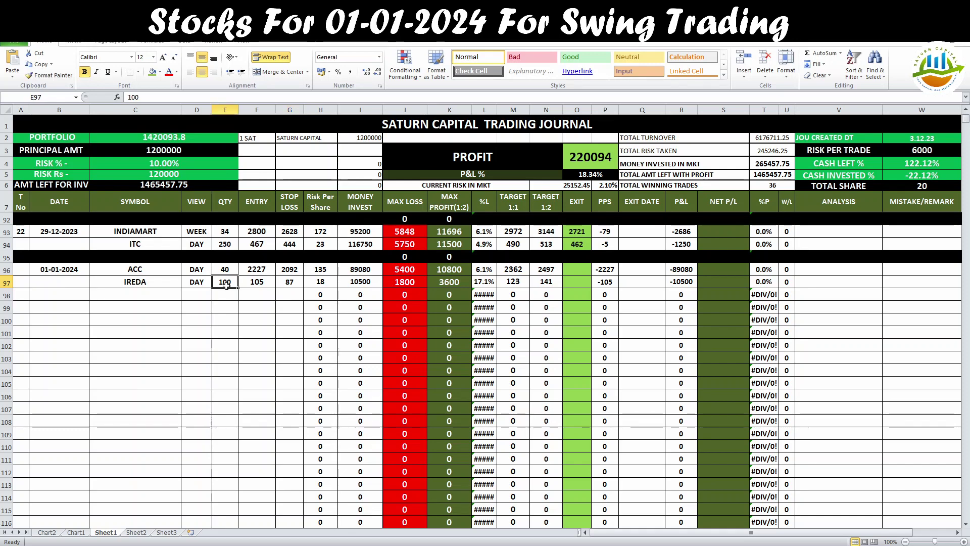
{"action": "left_click", "coordinate": [930, 150]}
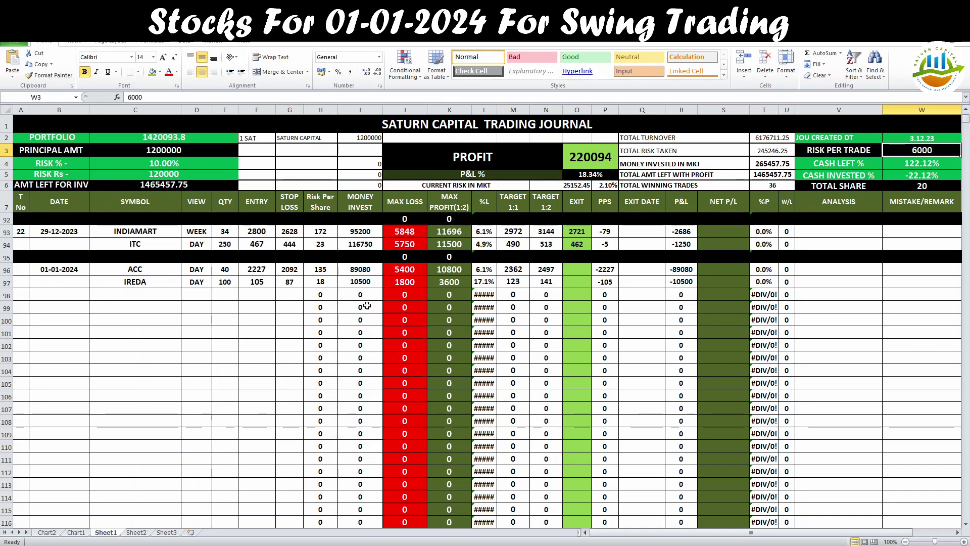
{"action": "left_click", "coordinate": [222, 285]}
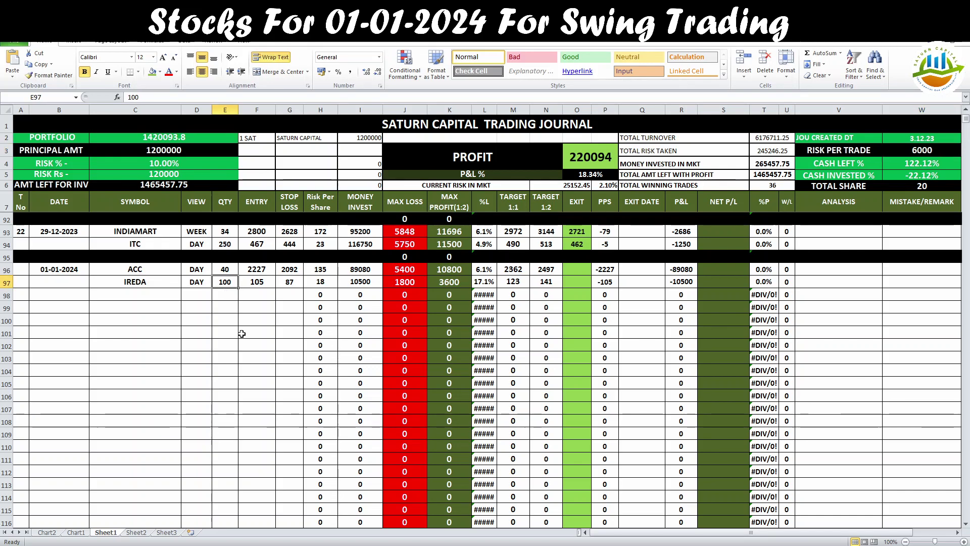
Try quantities of 250 and 350 for IREDA in the trading journal, checking the max loss against the risk per trade
{"action": "type", "text": "250"}
{"action": "left_click", "coordinate": [242, 334]}
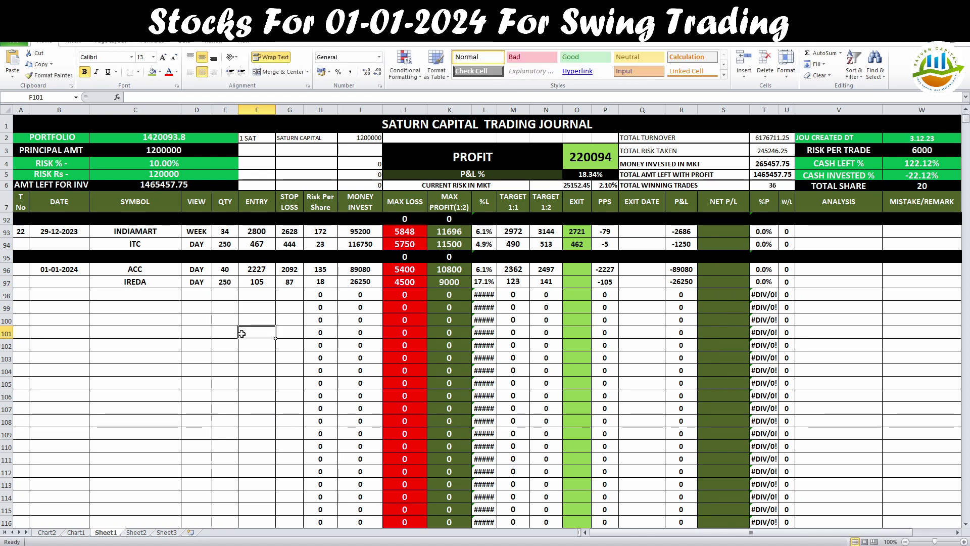
{"action": "left_click", "coordinate": [222, 282]}
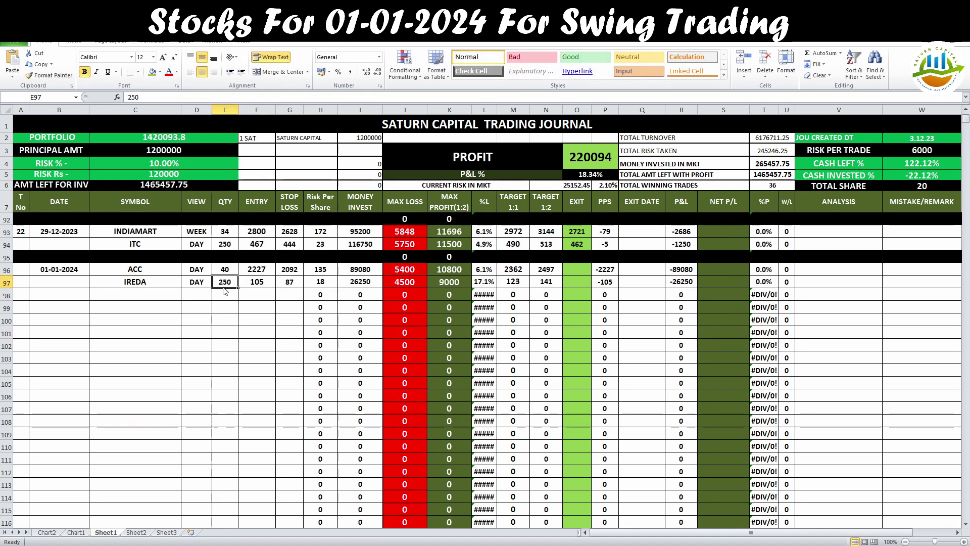
{"action": "type", "text": "350"}
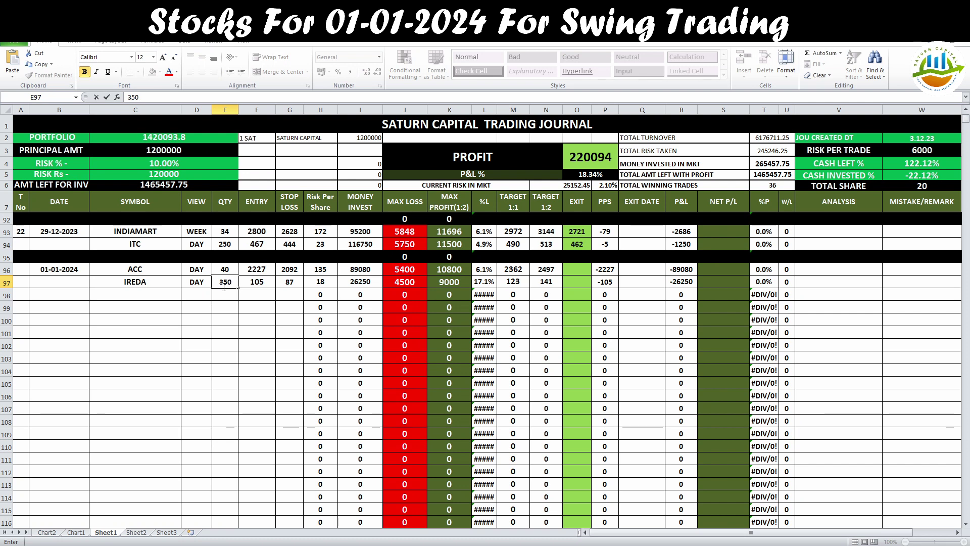
{"action": "left_click", "coordinate": [259, 337]}
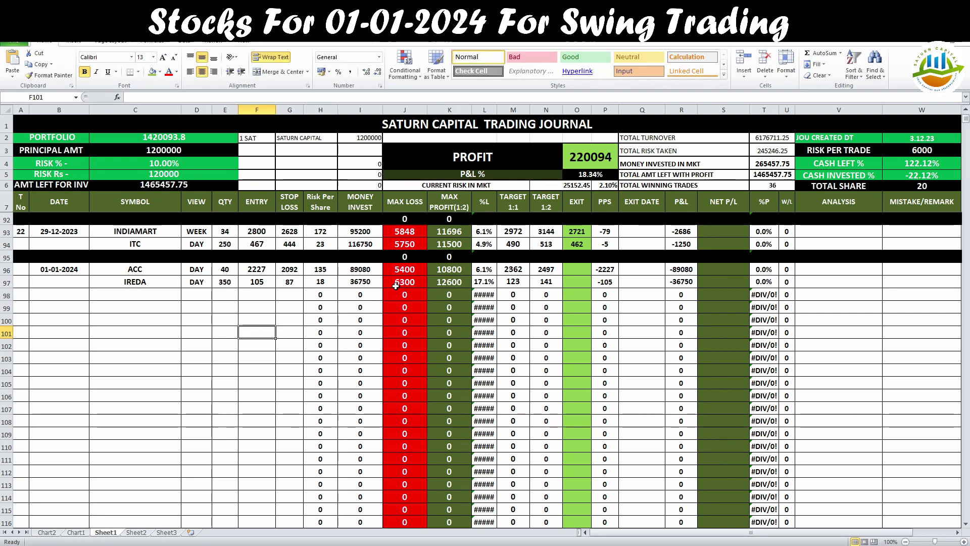
Set IREDA's quantity to 300 in the trading journal
{"action": "left_click", "coordinate": [226, 283]}
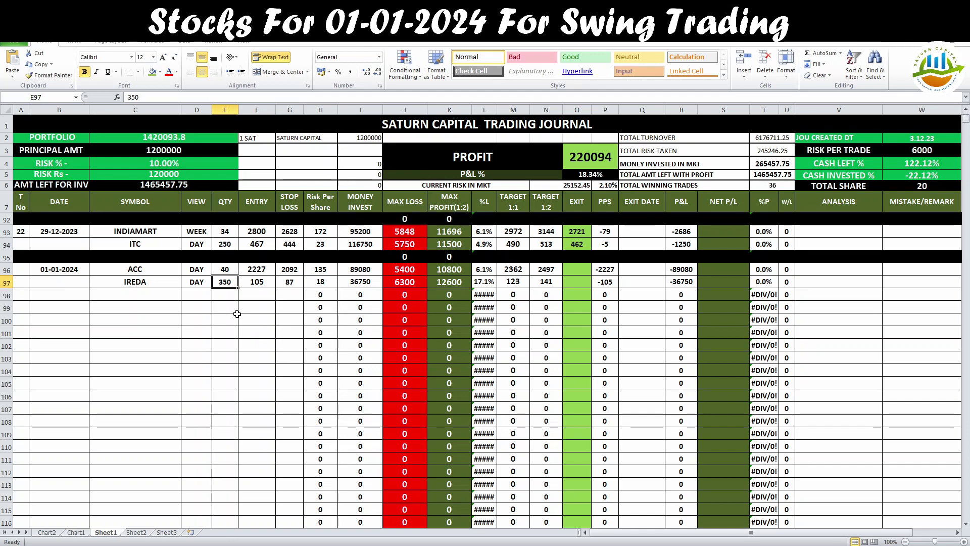
{"action": "type", "text": "300"}
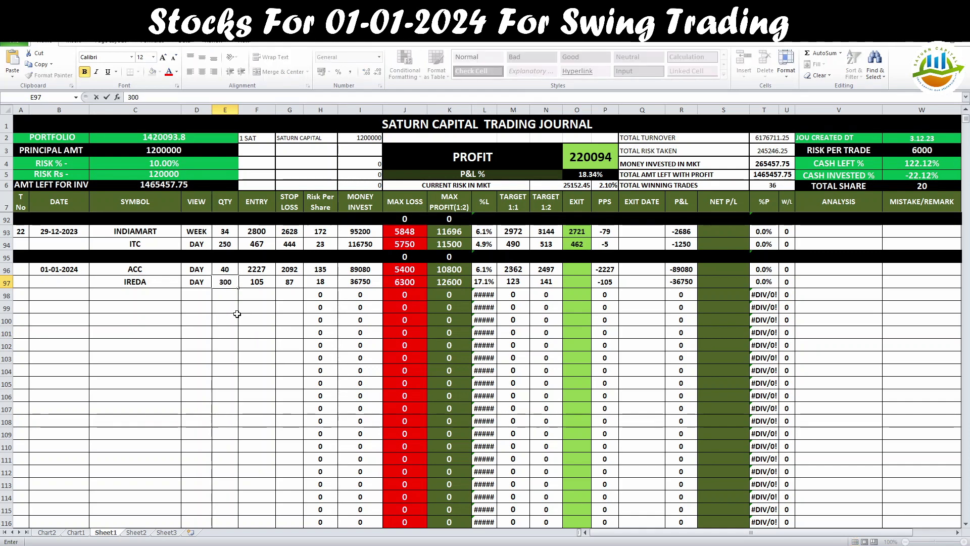
{"action": "left_click", "coordinate": [237, 318]}
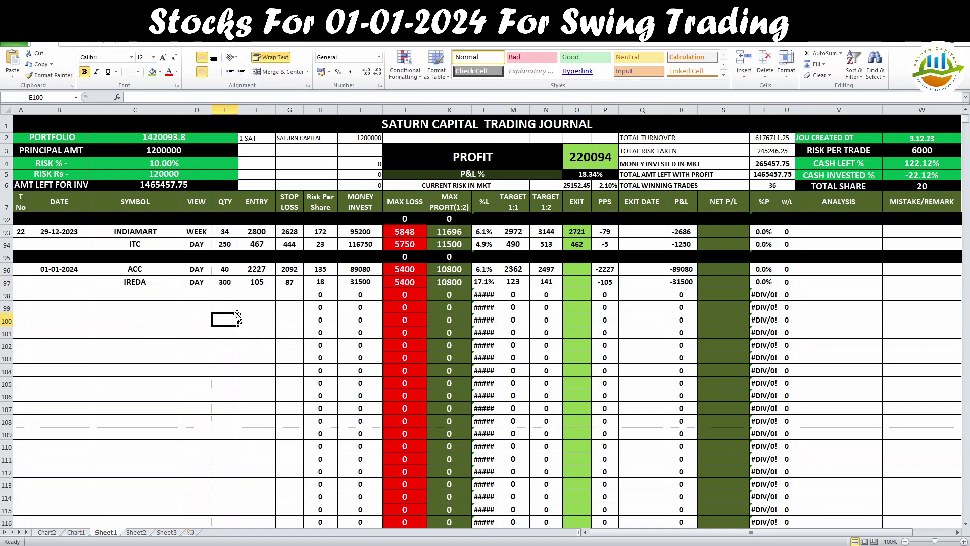
Review IREDA's max loss, 1:2 max profit and 1:1 target in the trading journal
{"action": "left_click", "coordinate": [407, 283]}
{"action": "left_click", "coordinate": [449, 286]}
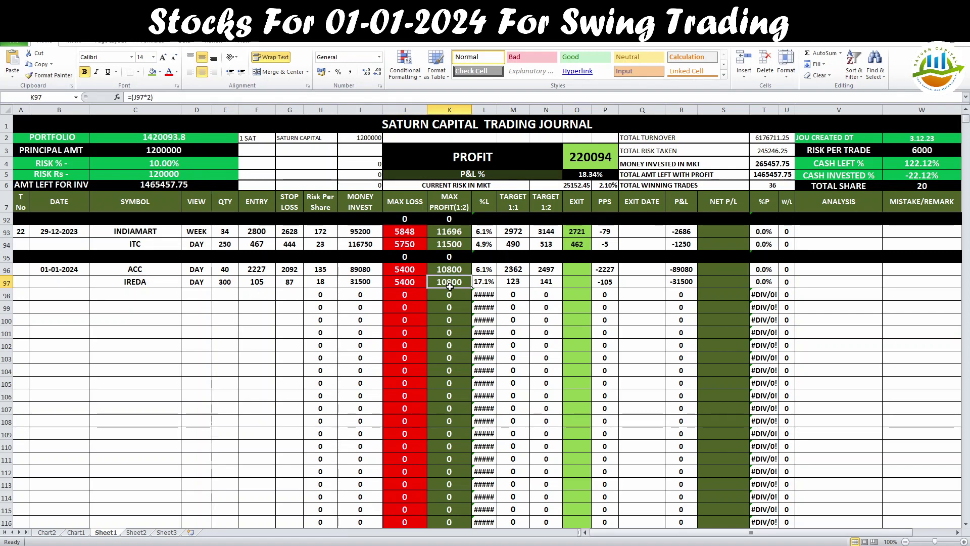
{"action": "left_click", "coordinate": [516, 287]}
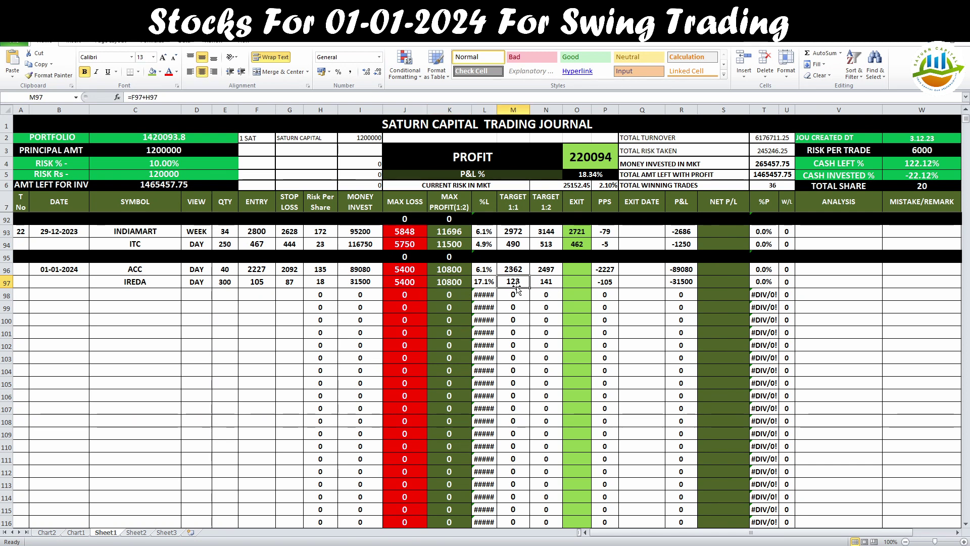
{"action": "left_click", "coordinate": [417, 286]}
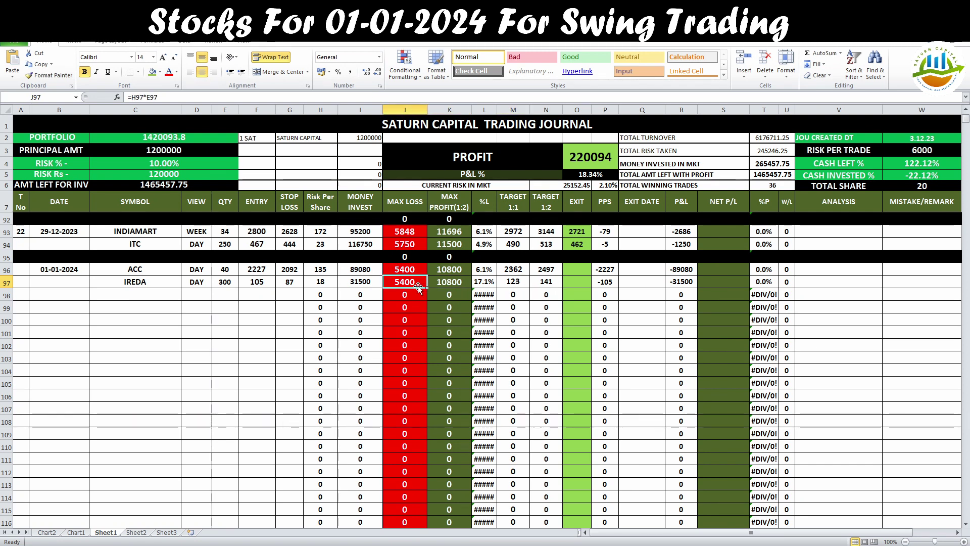
Switch to Angel One to view IREDA's 4h chart, and close the blank Google Chrome window on the desktop
{"action": "left_click", "coordinate": [911, 41]}
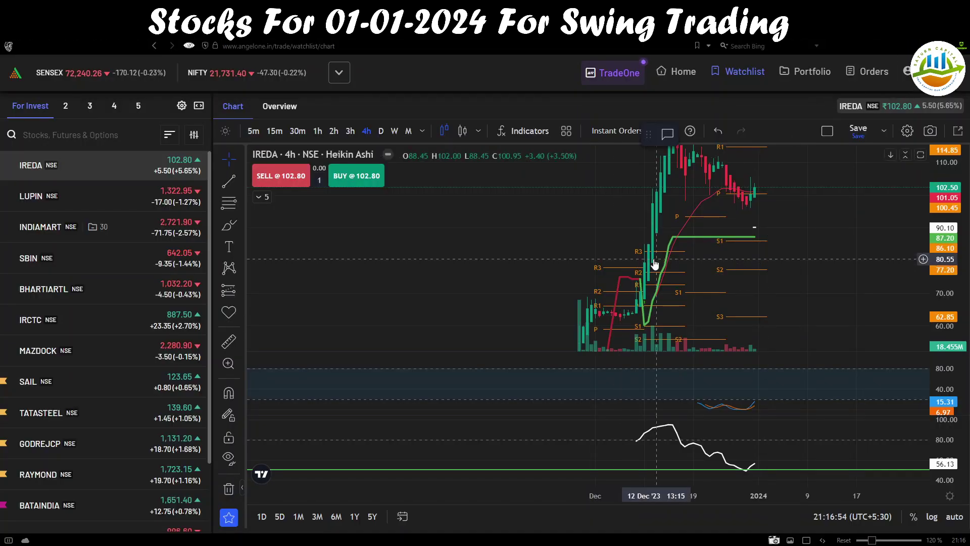
{"action": "scroll", "coordinate": [651, 260], "scroll_direction": "up", "scroll_amount": 2}
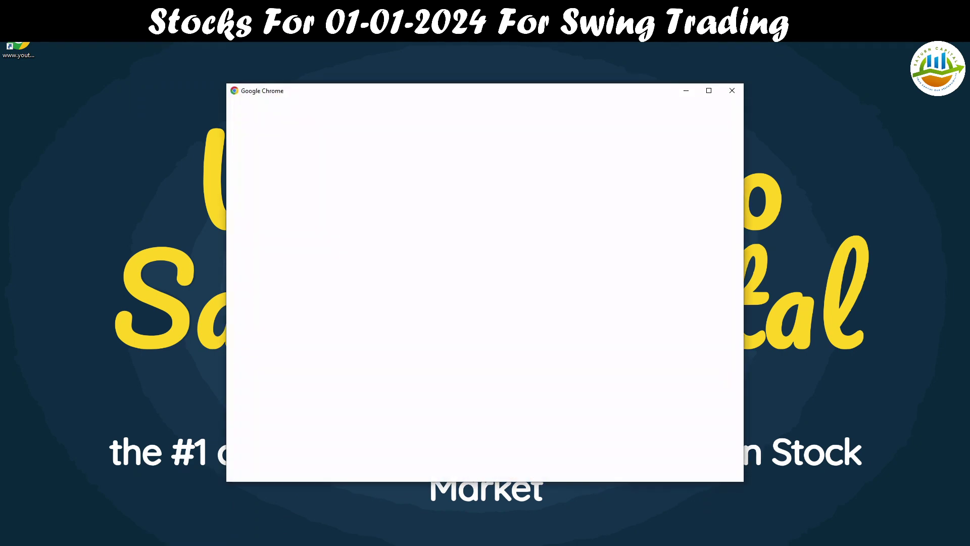
{"action": "left_click", "coordinate": [731, 89]}
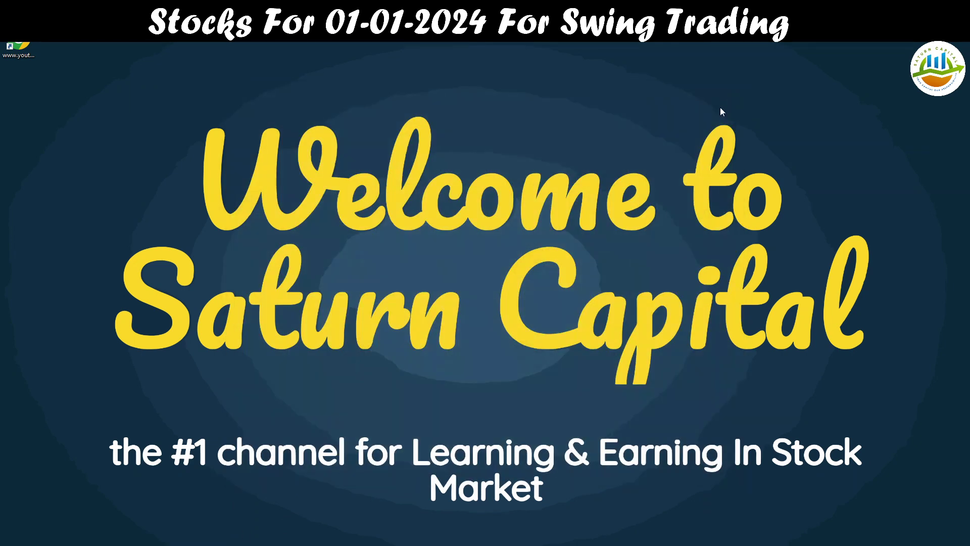